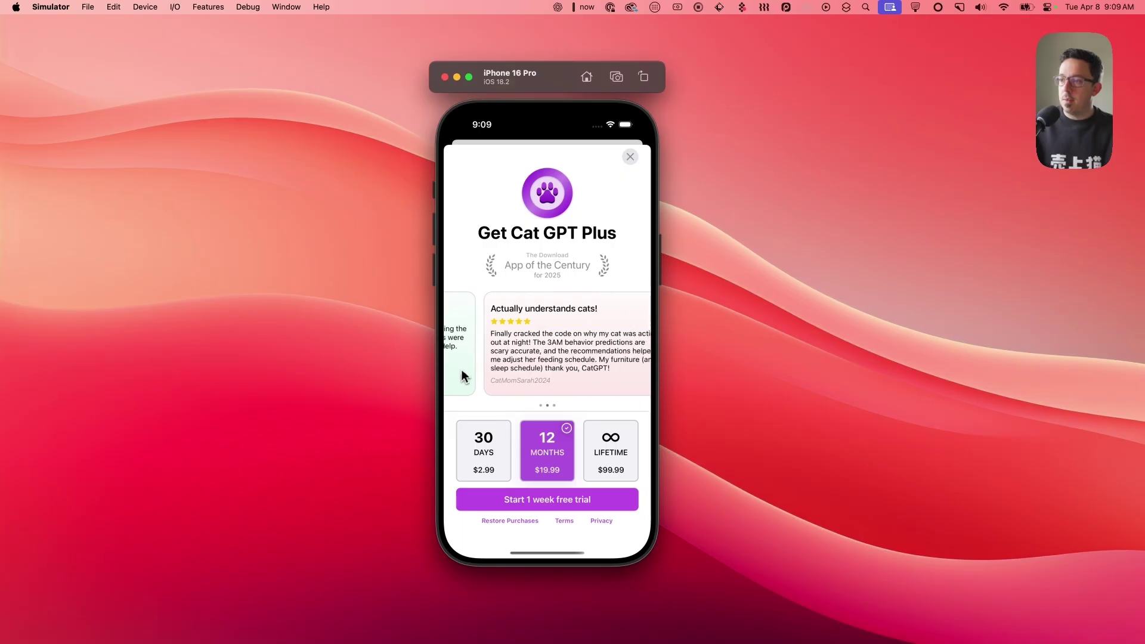
Swipe through the testimonial carousel on the Get Cat GPT Plus paywall in the simulator
left_click_drag(524, 366, 659, 366)
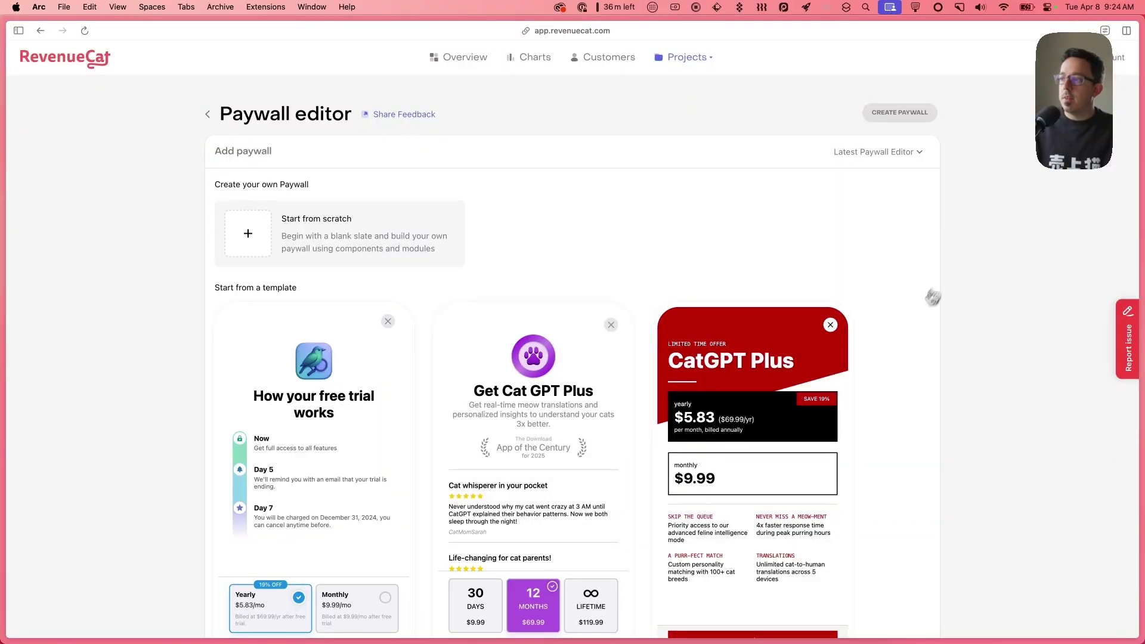
Browse the paywall templates and start a new paywall from the Get Cat GPT Plus template with the paw logo
scroll(905, 339, "down", 4)
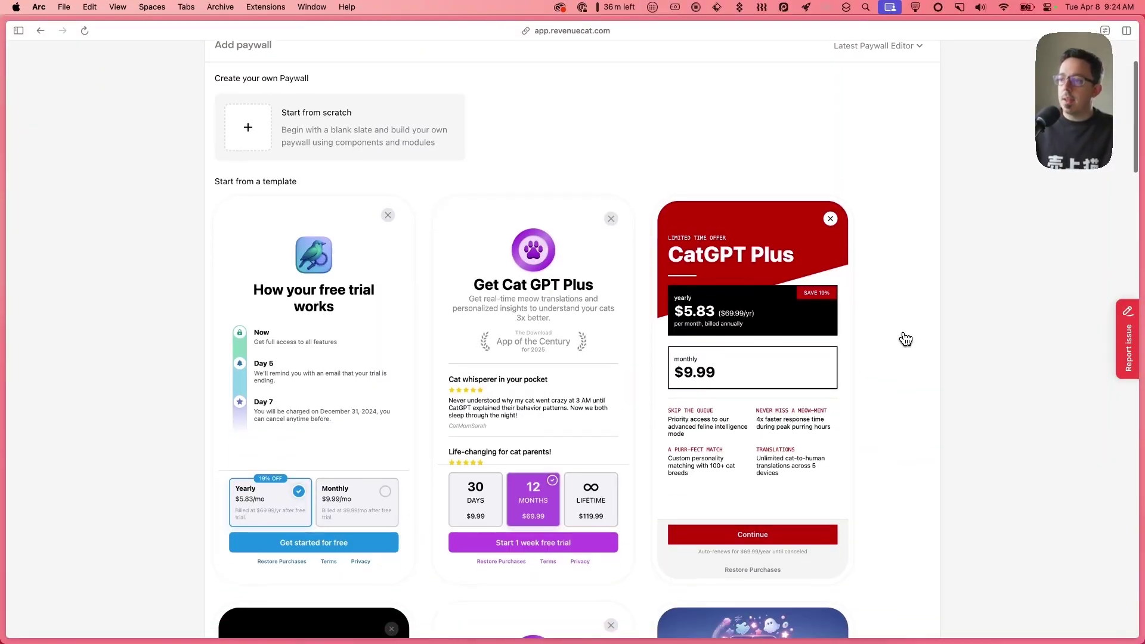
scroll(477, 409, "down", 5)
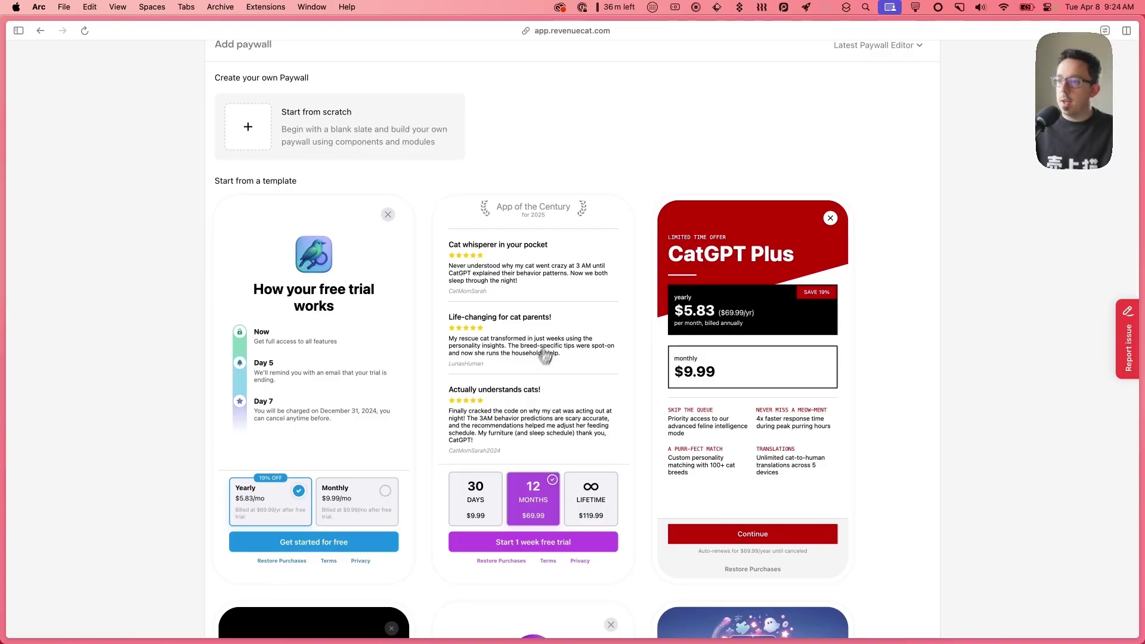
scroll(539, 343, "up", 5)
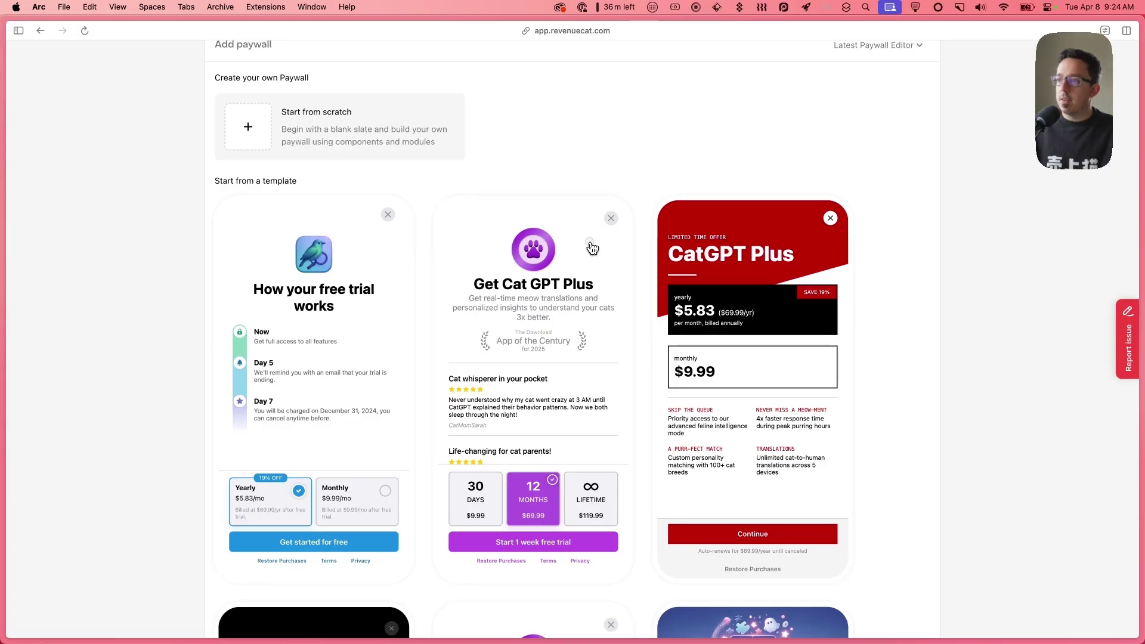
left_click(592, 245)
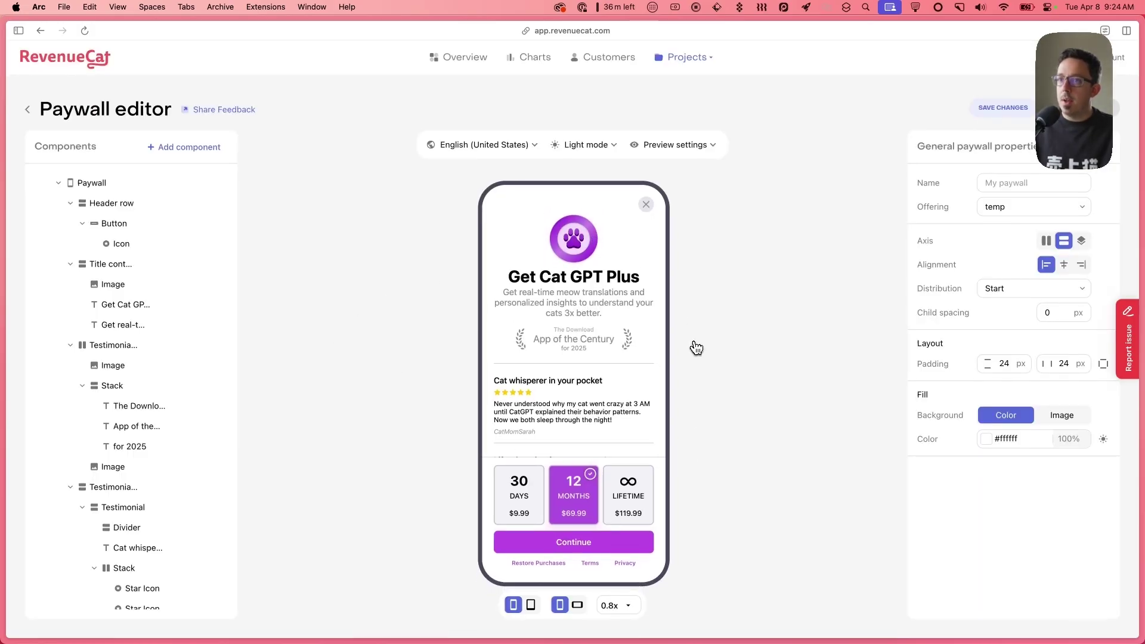
Collapse the header row, title content, both testimonial groups and the footer in the component tree
left_click(70, 203)
left_click(69, 223)
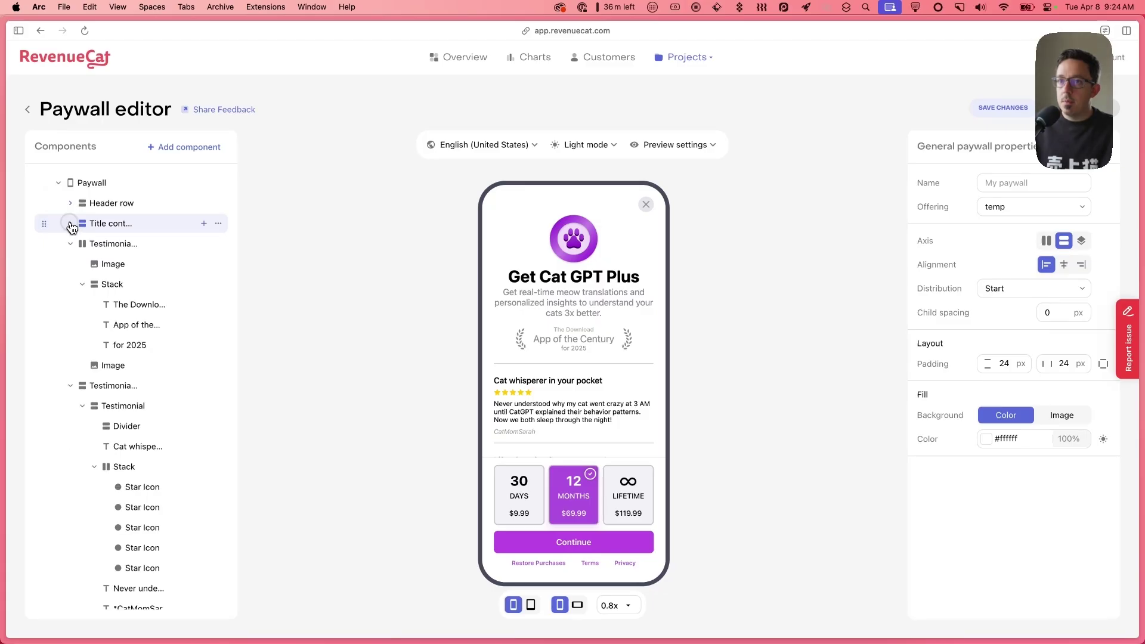
left_click(70, 244)
left_click(70, 263)
left_click(58, 284)
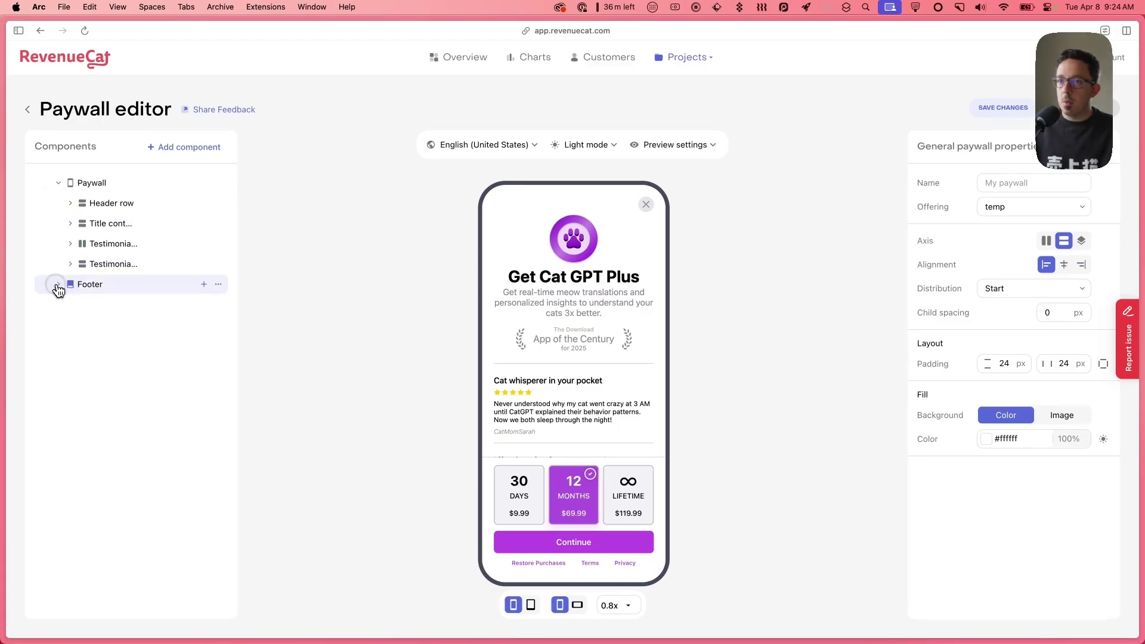
Examine which parts of the paywall the header row, title content and testimonials components cover in the preview
left_click(100, 209)
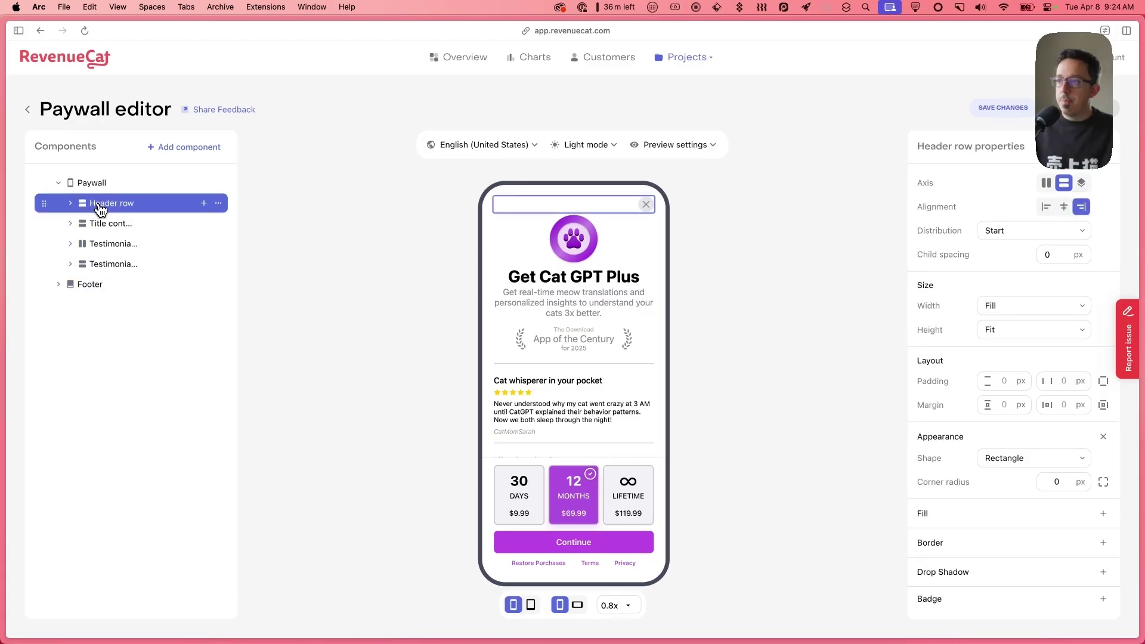
left_click(102, 265)
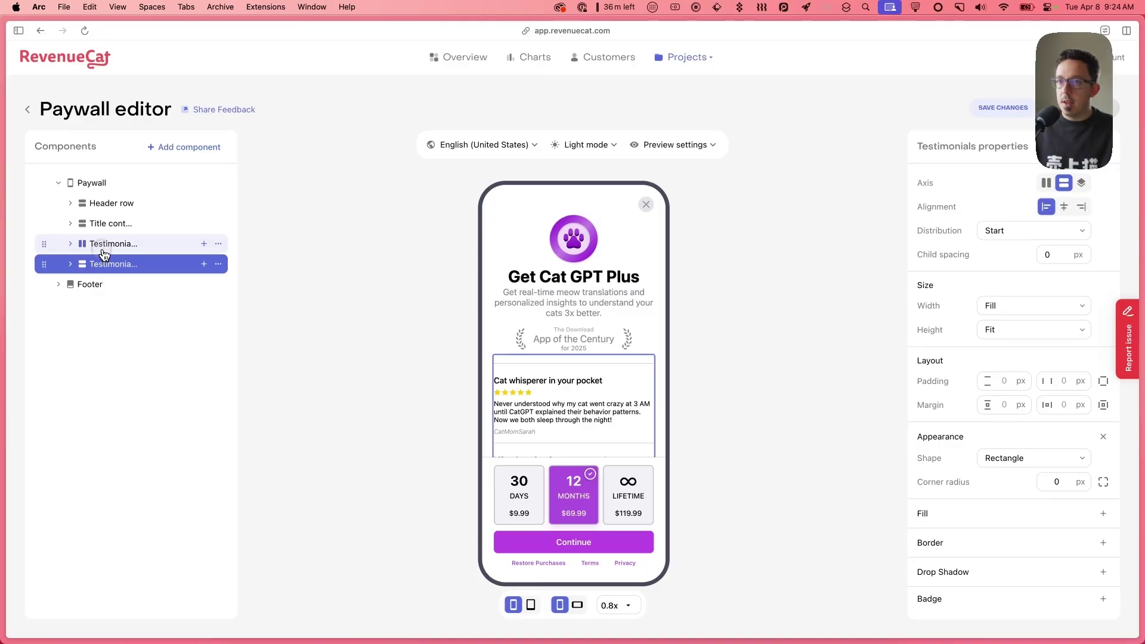
left_click(104, 225)
left_click(104, 207)
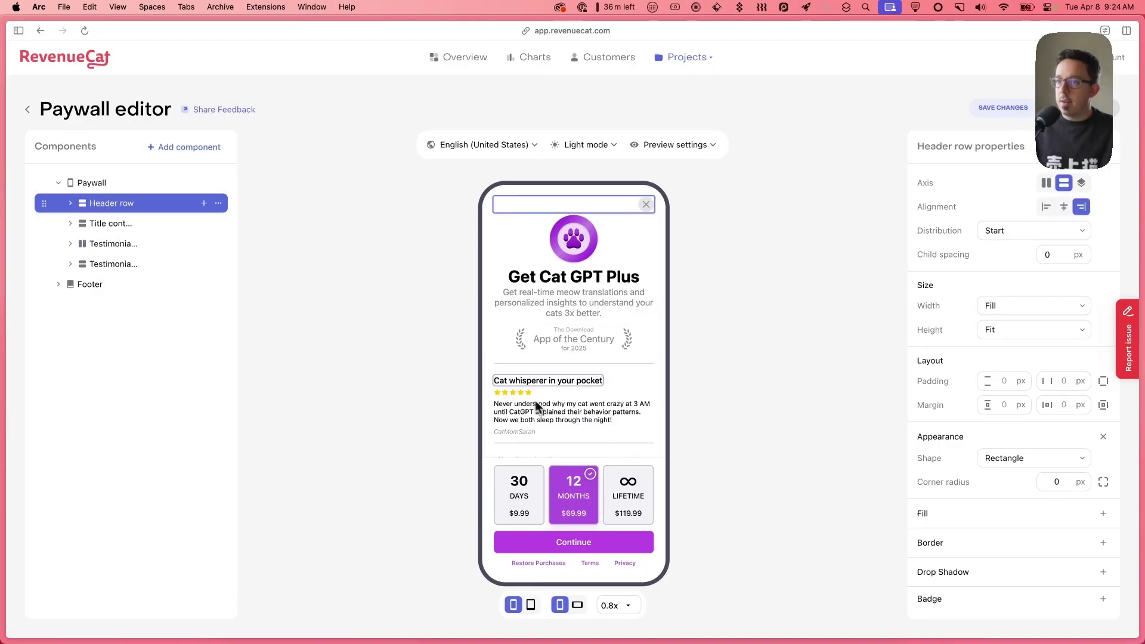
left_click(130, 268)
scroll(544, 440, "down", 5)
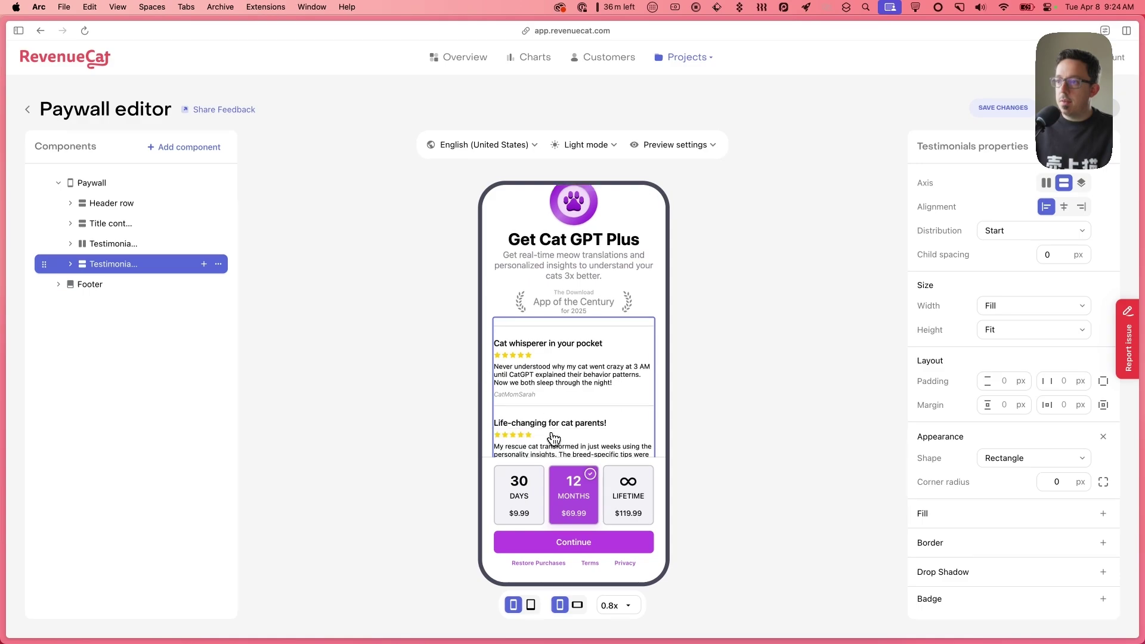
scroll(549, 352, "up", 5)
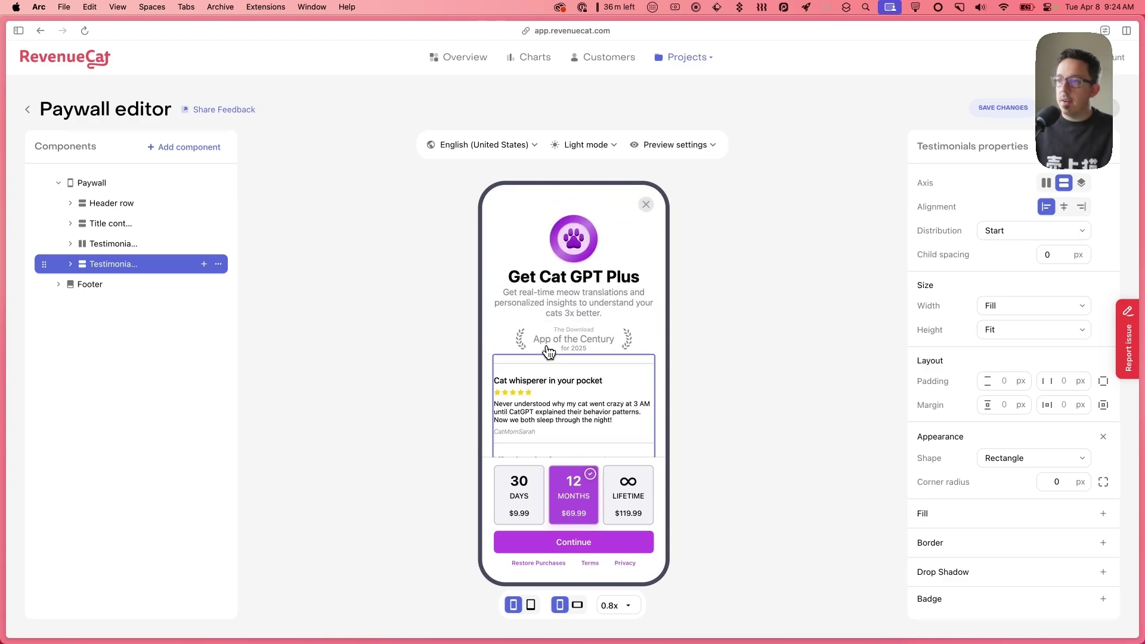
left_click(545, 304)
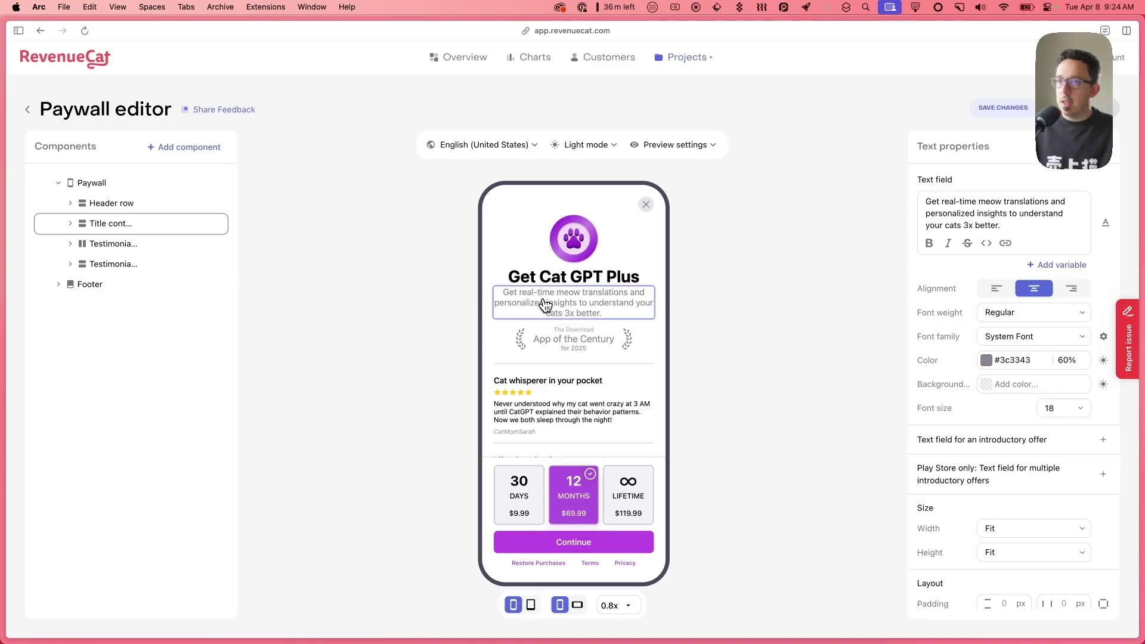
left_click(218, 224)
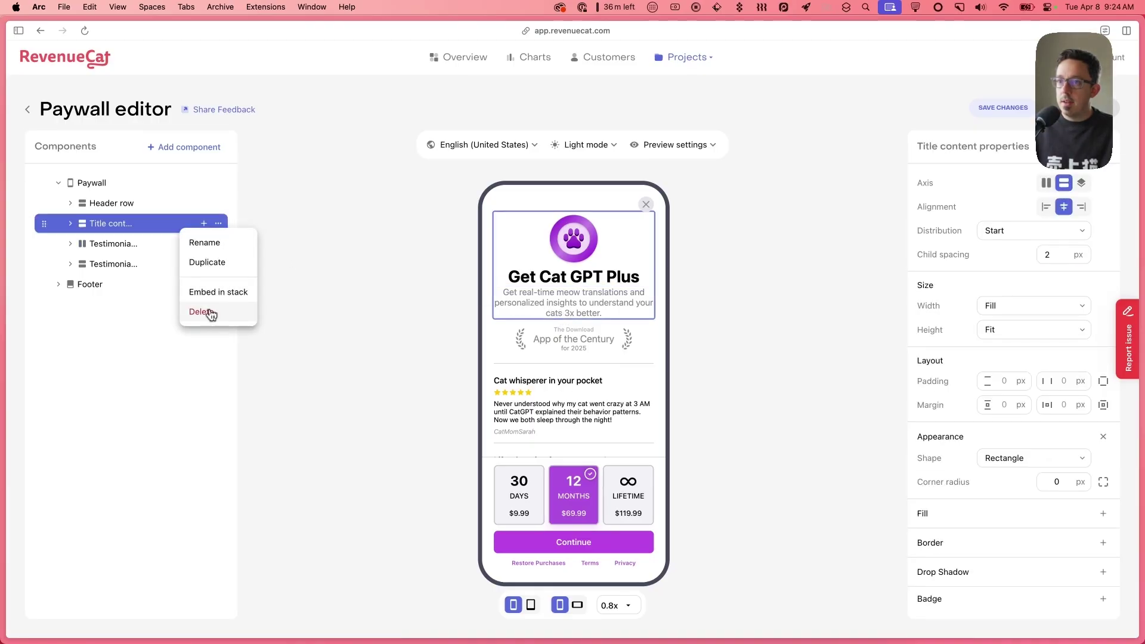
left_click(209, 313)
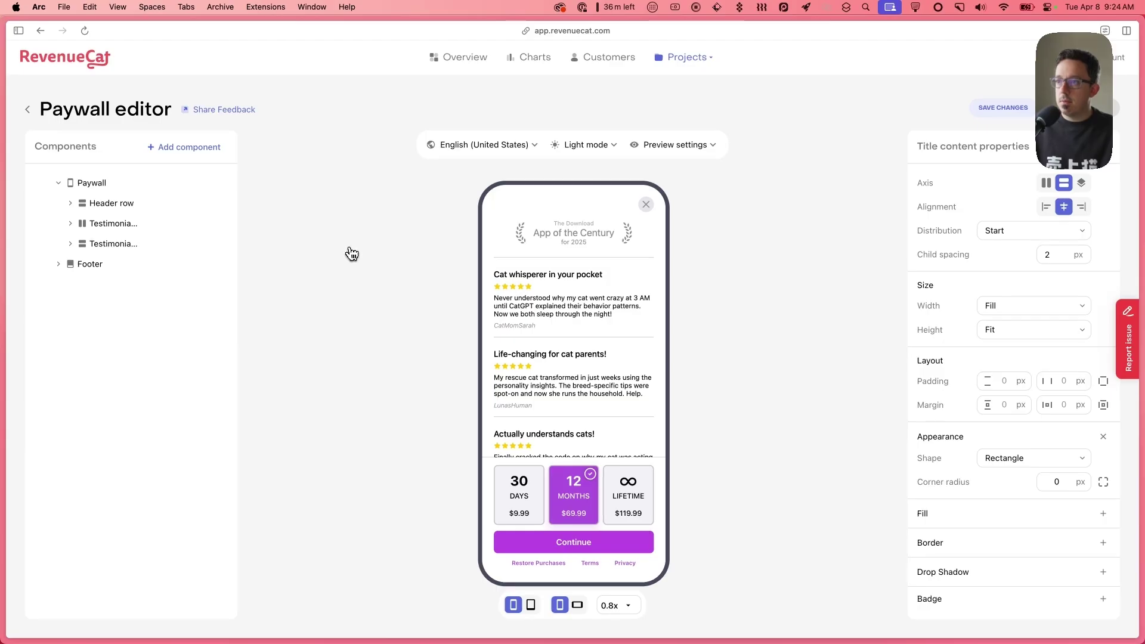
key("super+z")
Delete the description text about real-time meow translations below the title and collapse the title content group
left_click(588, 315)
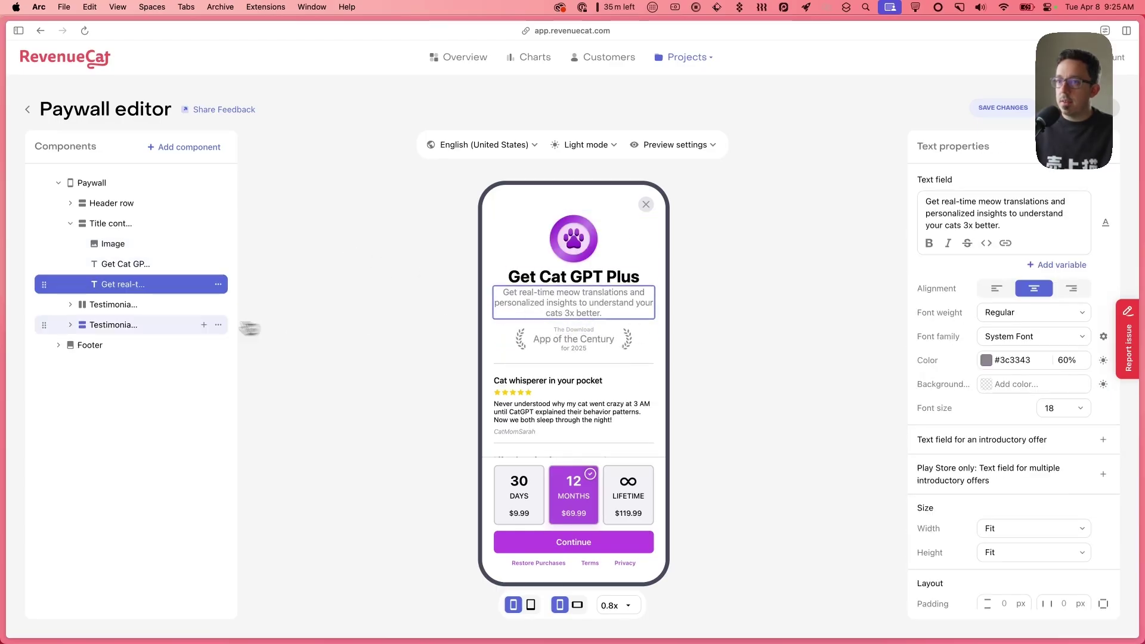
left_click(219, 284)
left_click(203, 373)
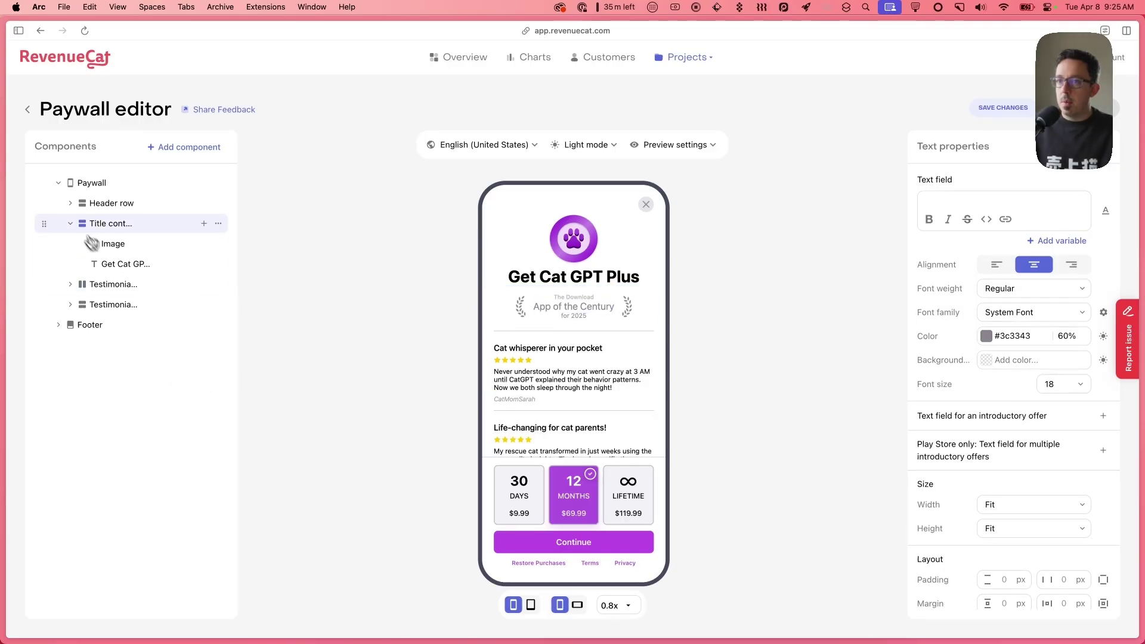
left_click(70, 223)
Add a Carousel component to the paywall
left_click(94, 185)
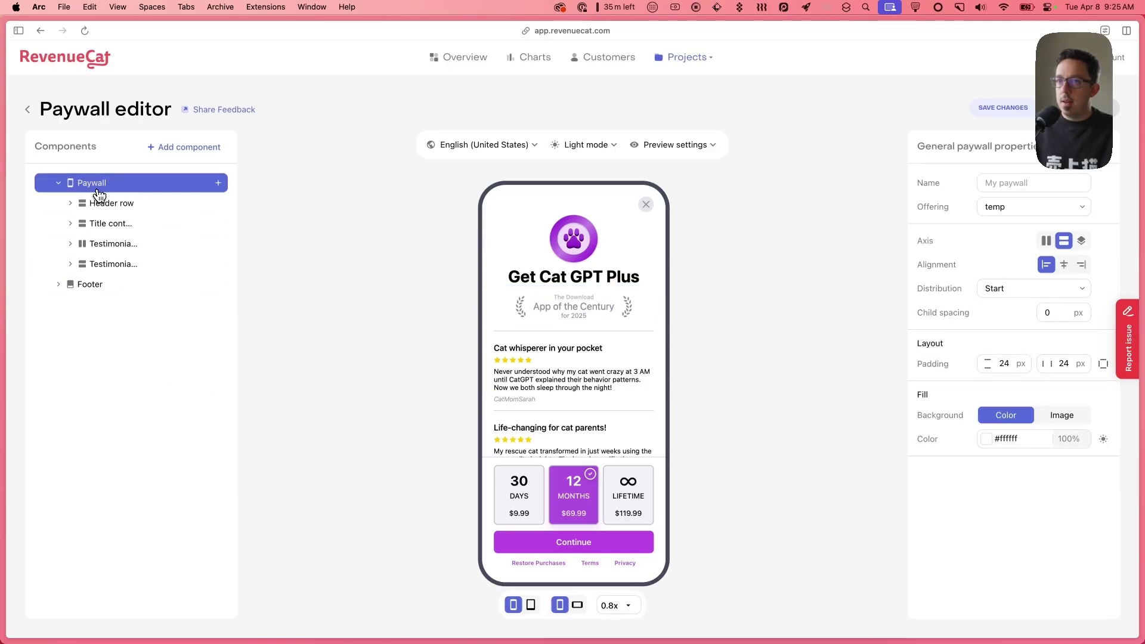
left_click(218, 183)
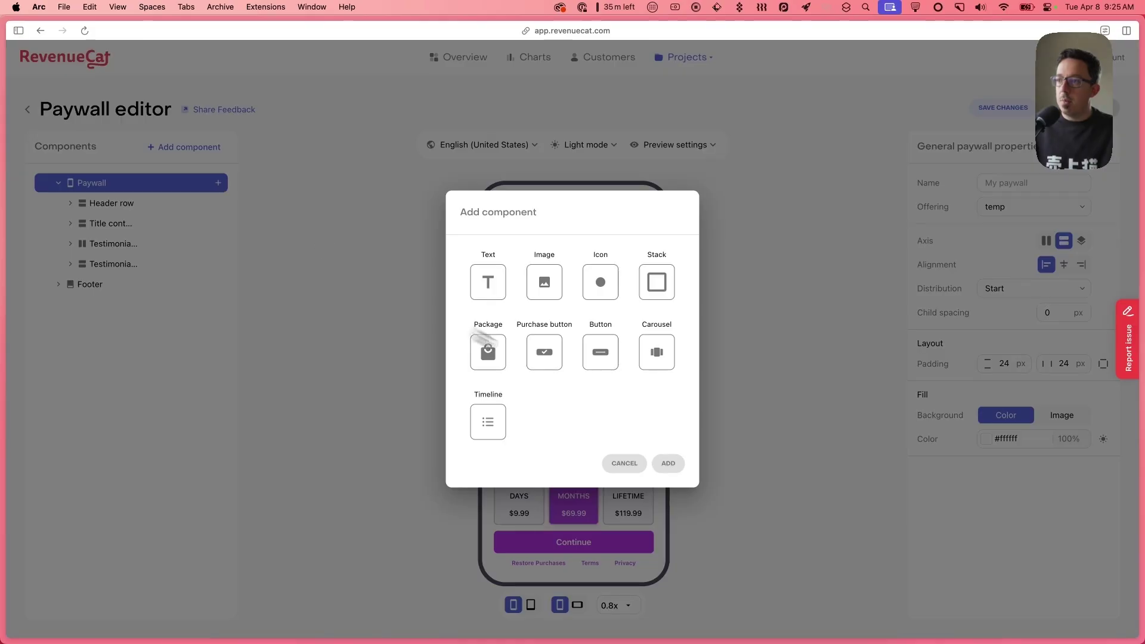
left_click(654, 350)
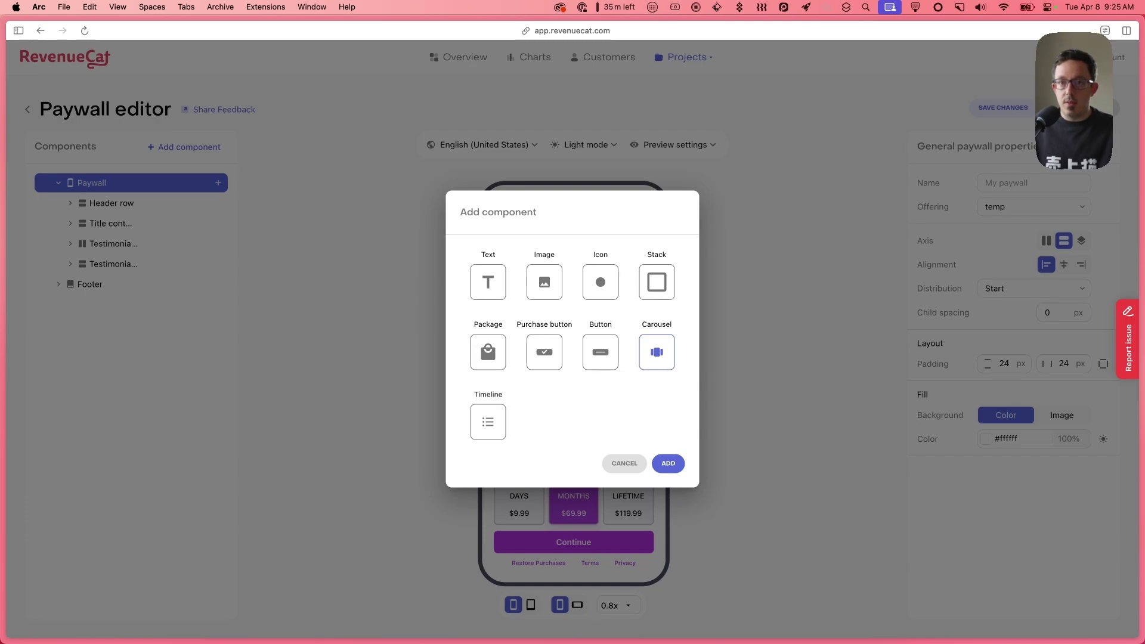
left_click(668, 464)
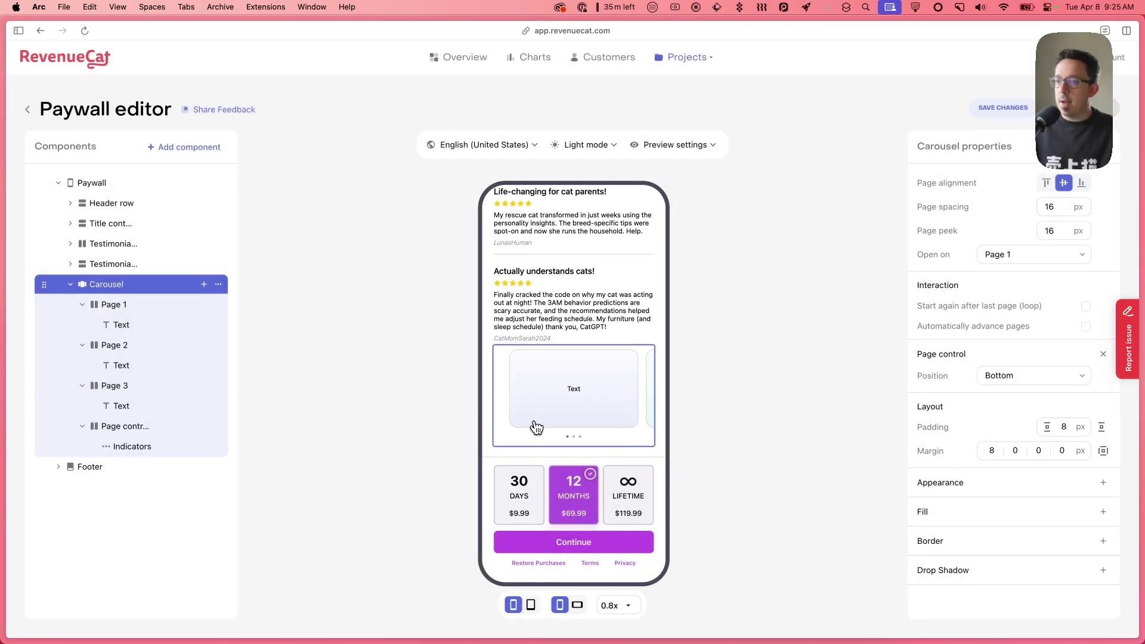
Review the carousel's Page 1, Page 2 and Page 3 in the preview, along with the overall carousel properties
left_click(111, 305)
left_click(111, 345)
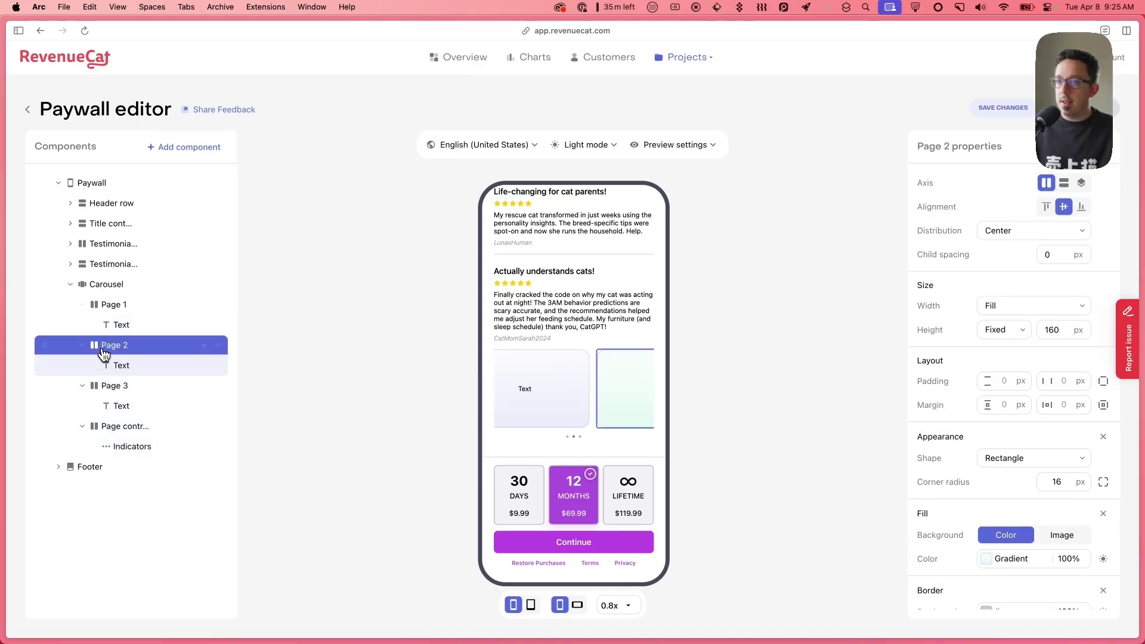
left_click(112, 387)
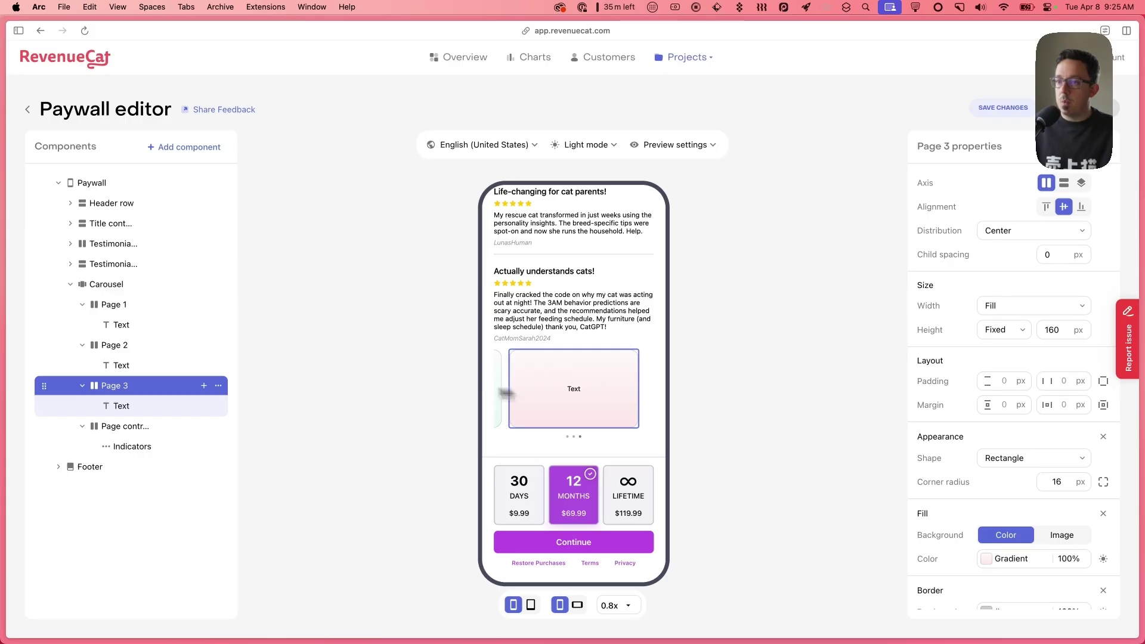
left_click(111, 304)
left_click(102, 285)
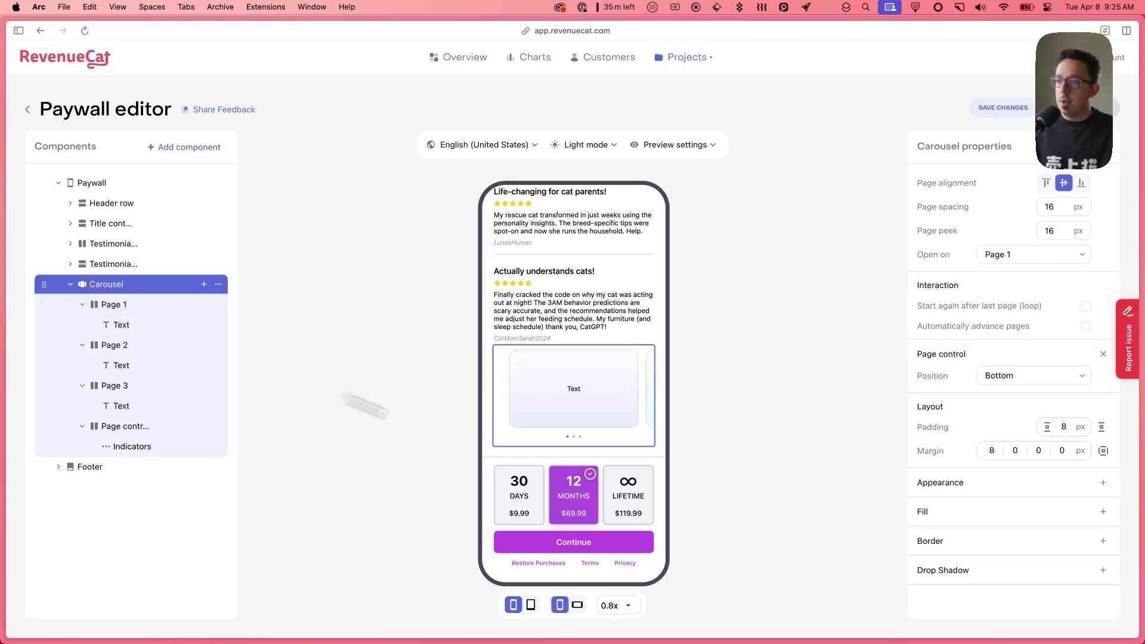
left_click(701, 372)
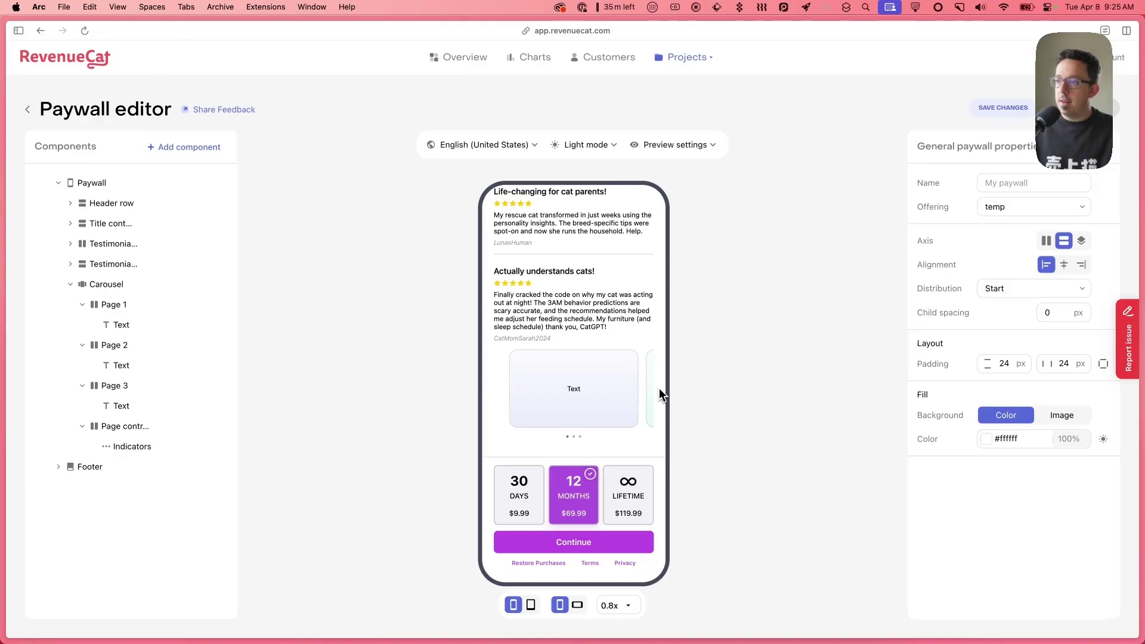
left_click(110, 285)
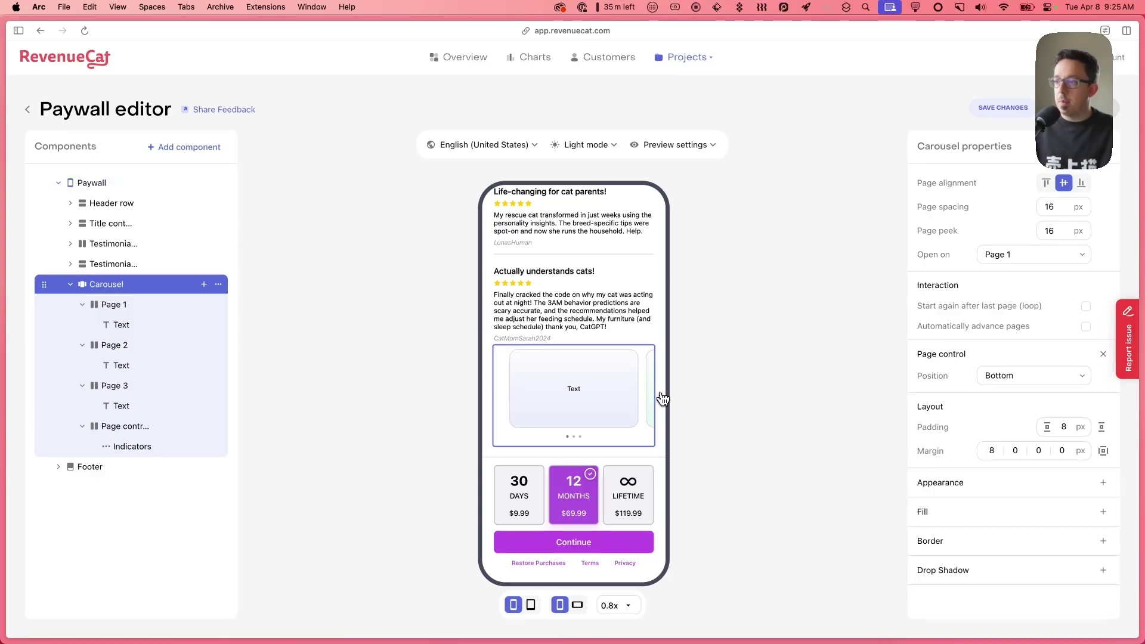
Clear the horizontal padding of the whole paywall
left_click(92, 183)
left_click(220, 184)
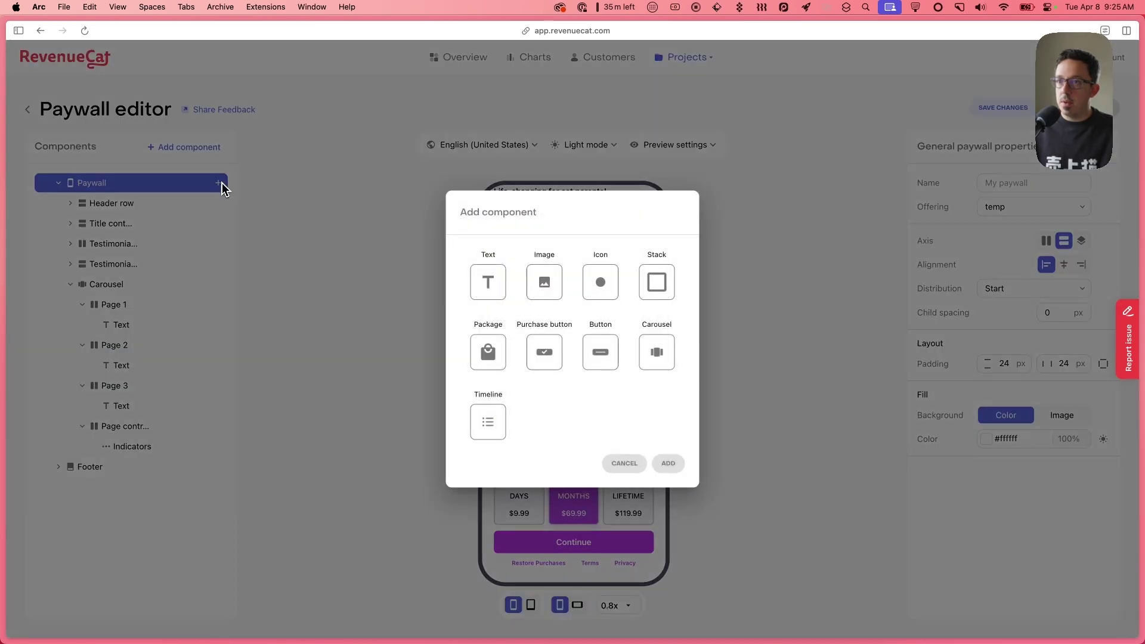
key("Escape")
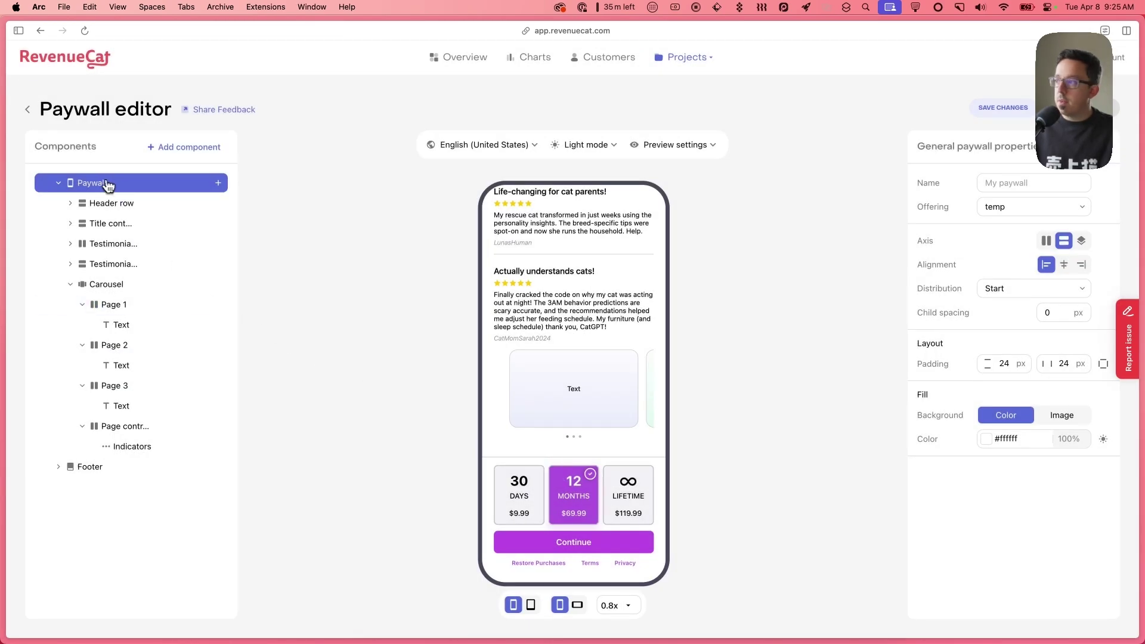
double_click(1065, 363)
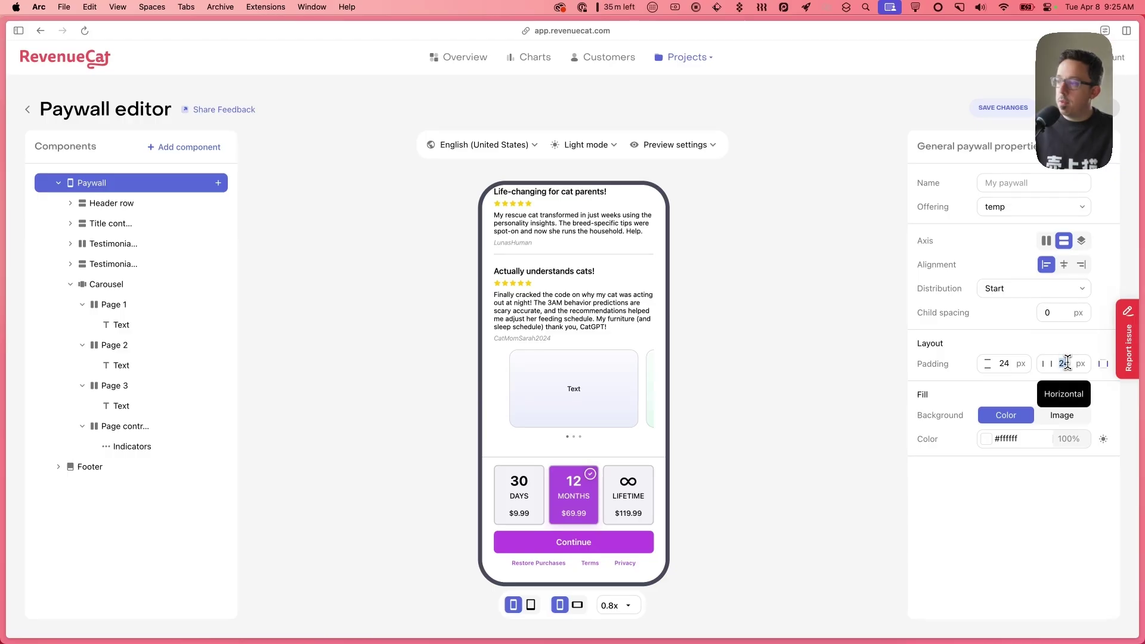
key("BackSpace")
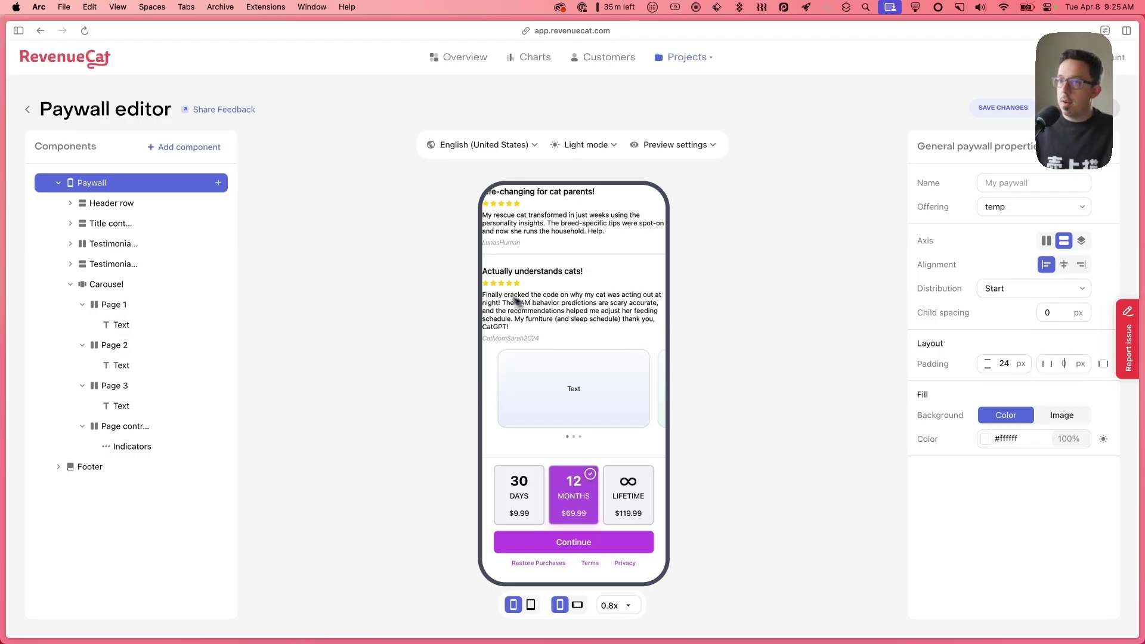
Set the horizontal margin of both the header row and the title content to 24 px
left_click(102, 203)
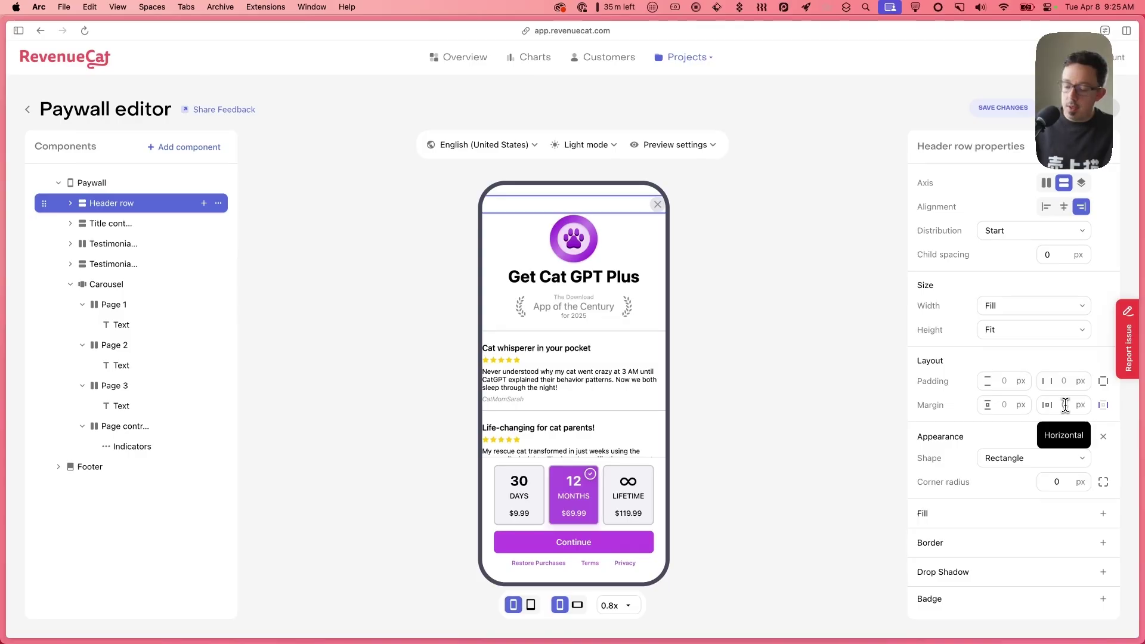
left_click(1065, 405)
type("24")
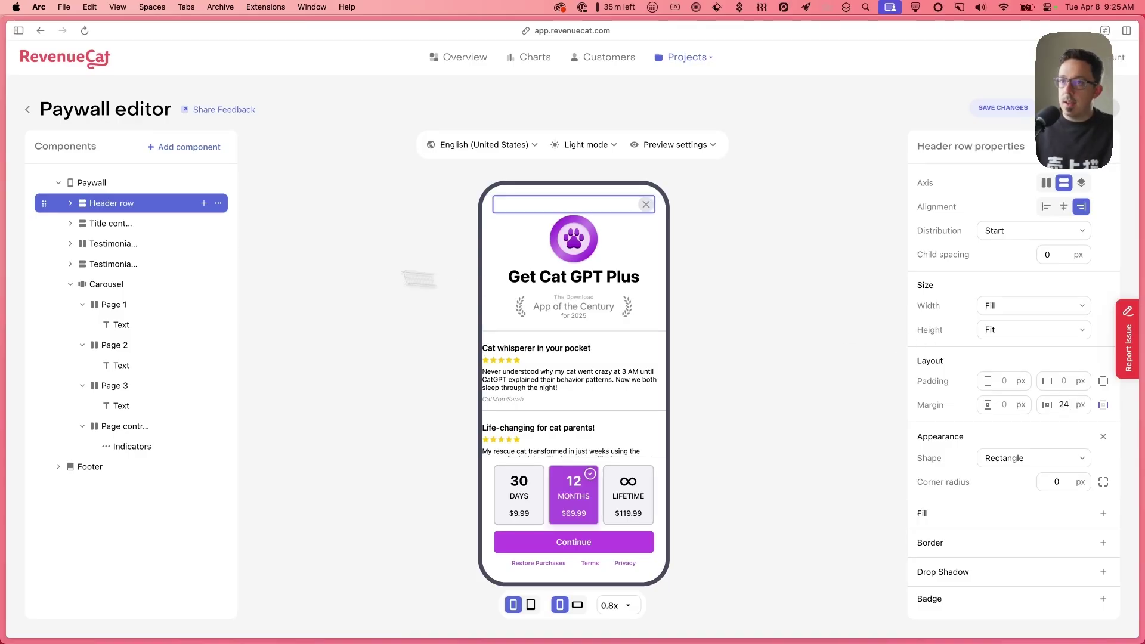
left_click(103, 223)
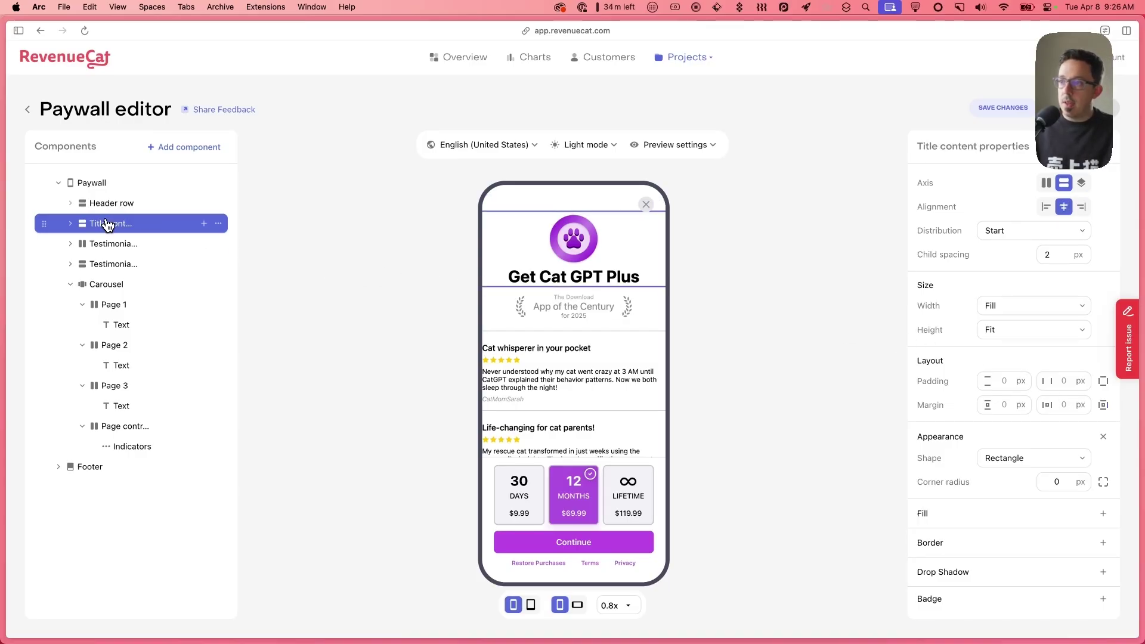
left_click(1064, 405)
type("24")
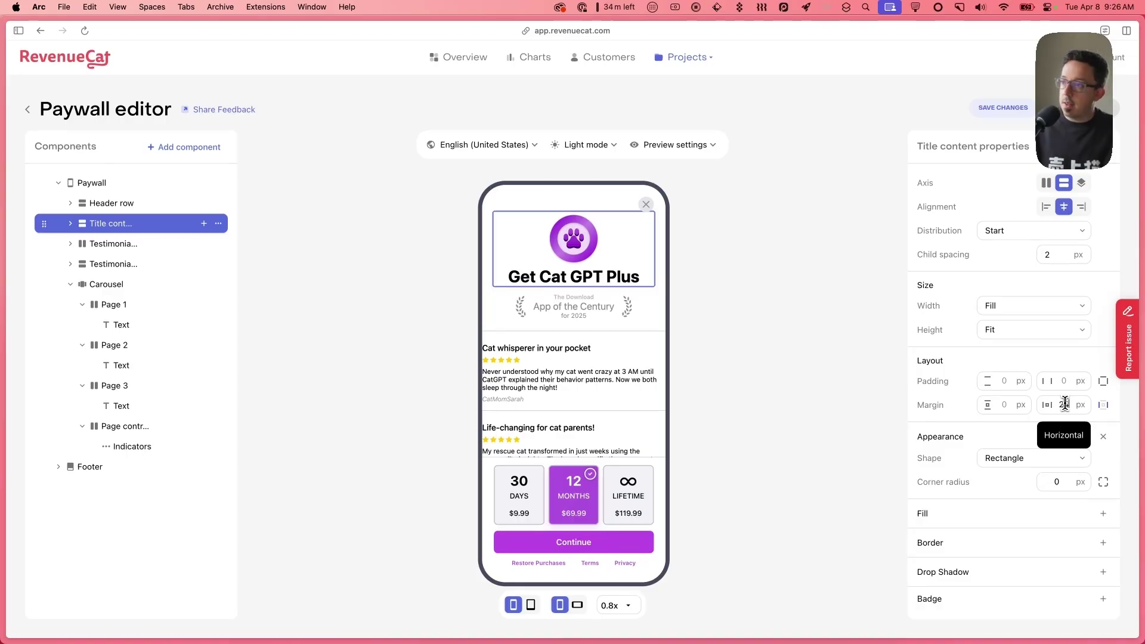
Set the horizontal padding of the testimonial header and the horizontal margin of the testimonials stack to 24 px
left_click(119, 244)
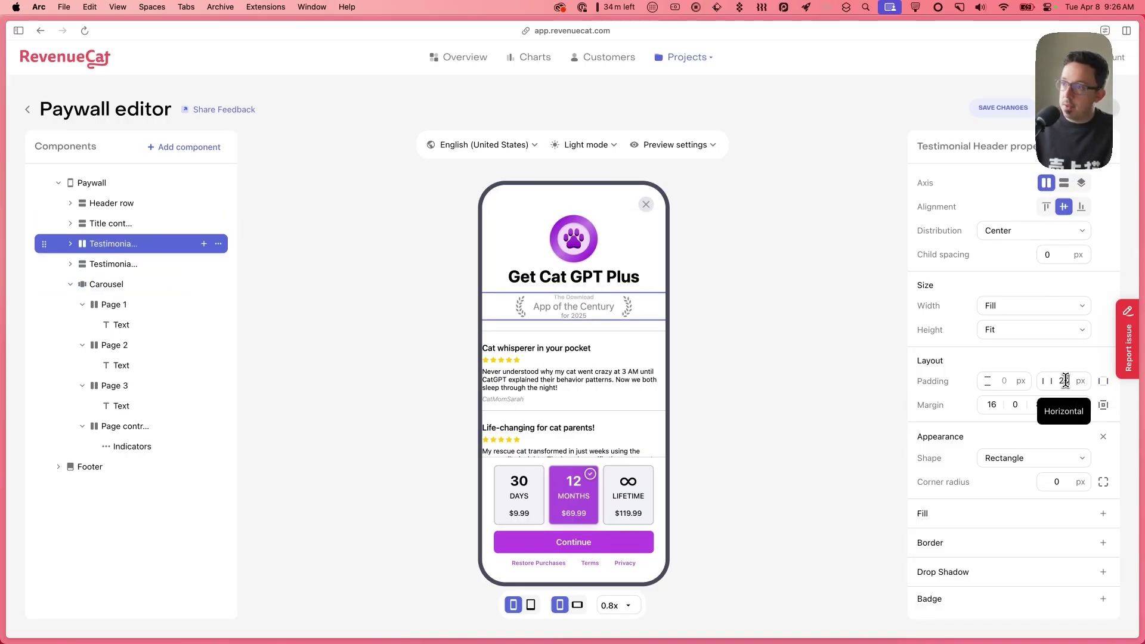
left_click(97, 264)
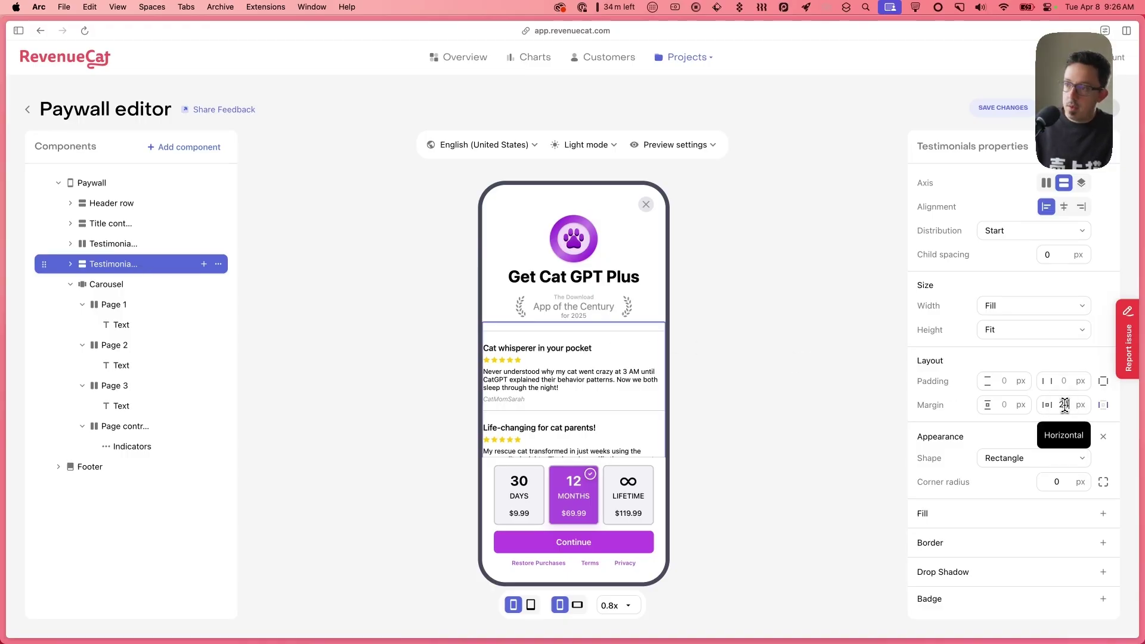
Review the edge-to-edge carousel in the preview, stepping through Page 2, Page 3 and Page 1
left_click(99, 286)
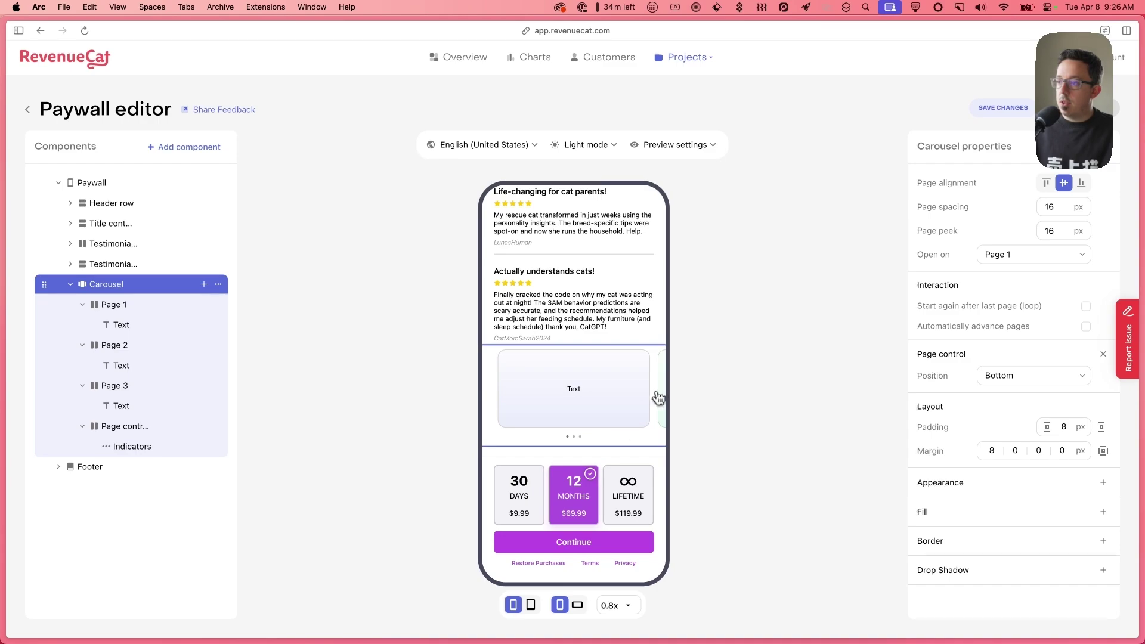
left_click(126, 347)
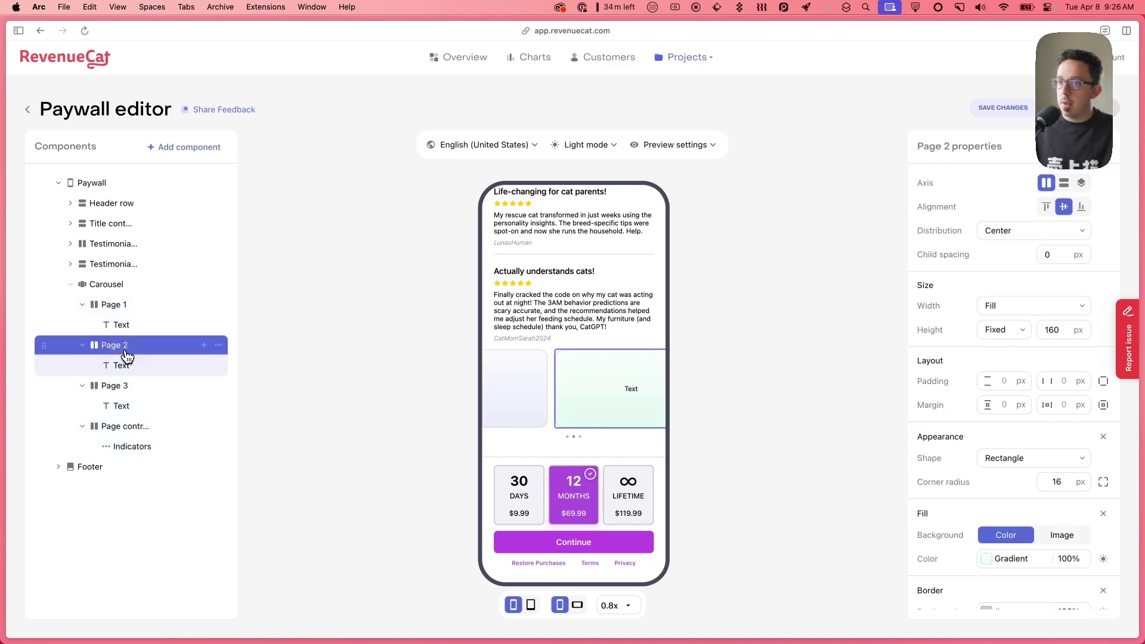
left_click(114, 386)
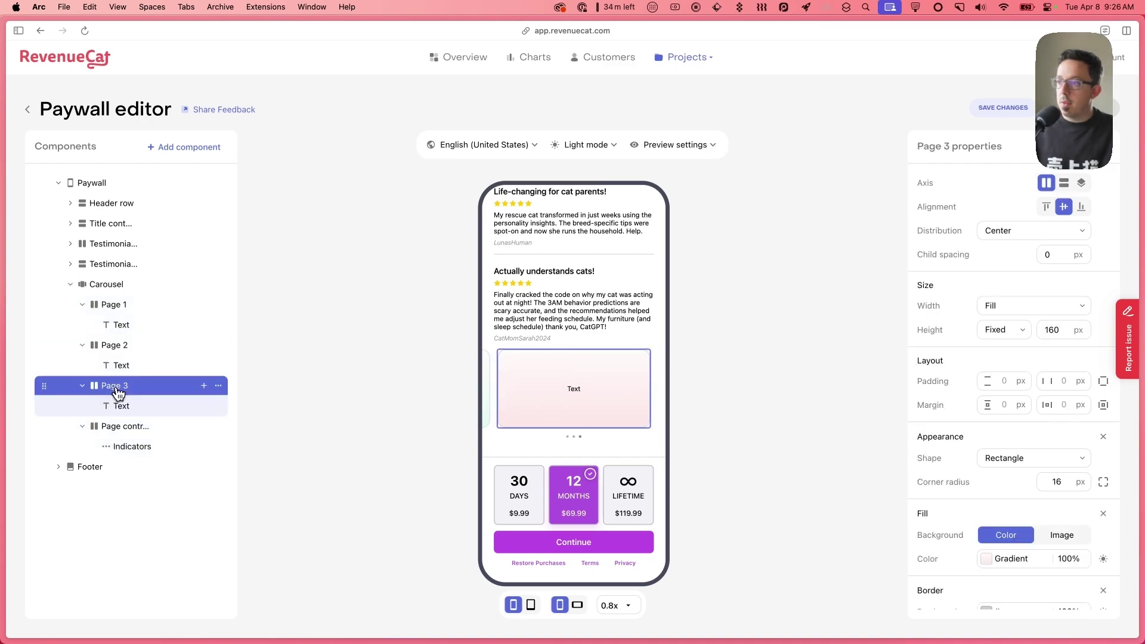
left_click(110, 304)
left_click(107, 285)
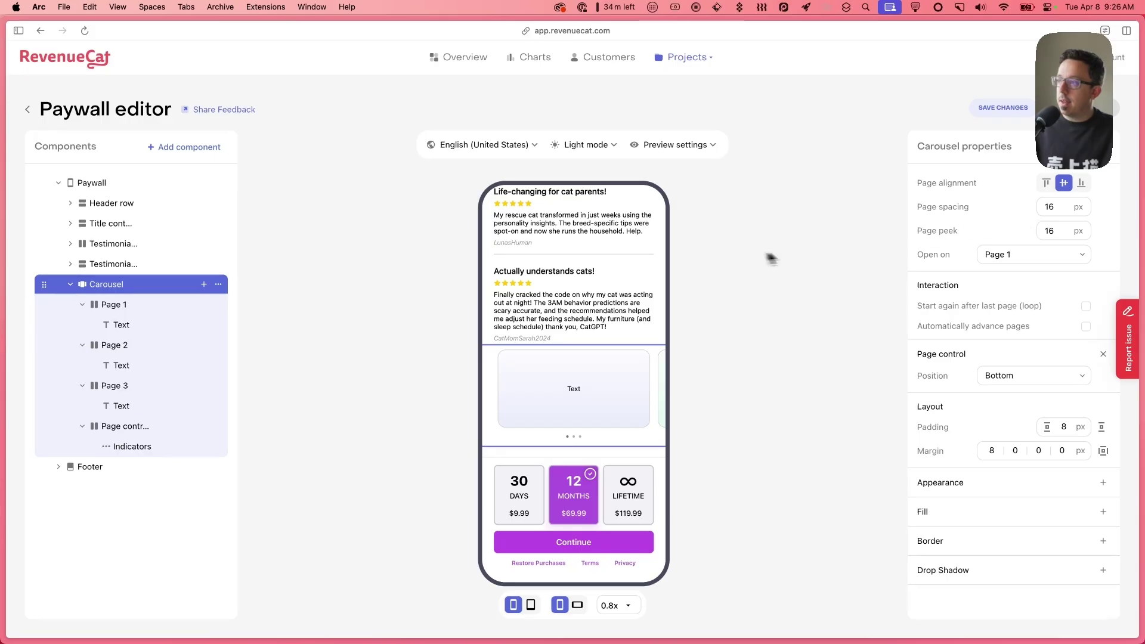
Try opening the carousel on Page 2, and return its opening page to Page 1
left_click_drag(917, 254, 953, 260)
left_click(938, 255)
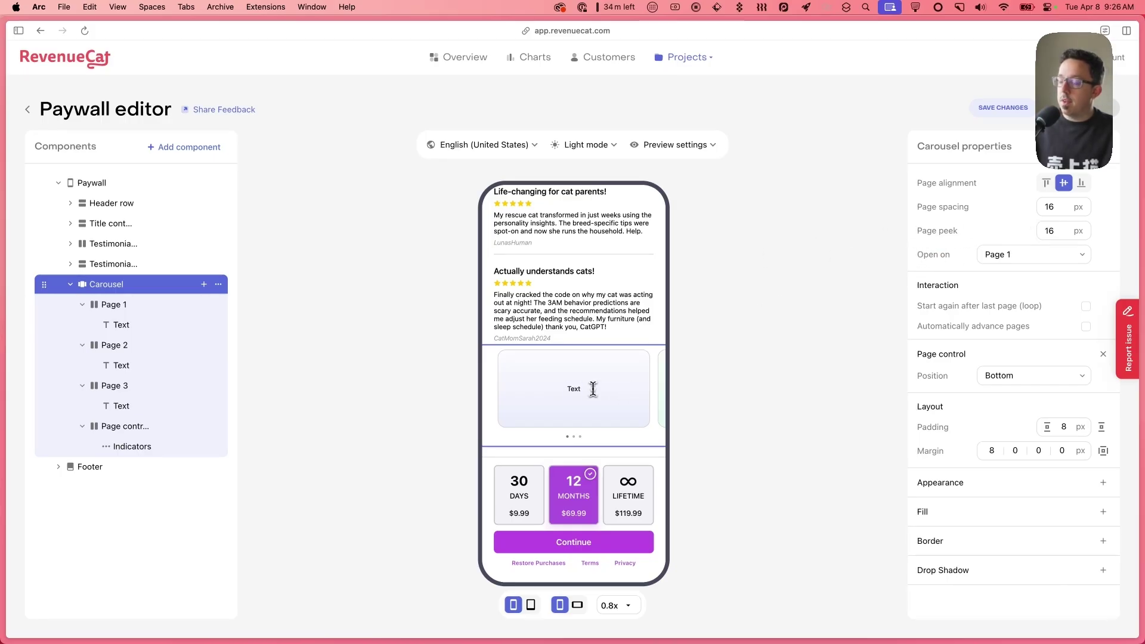
left_click(1008, 256)
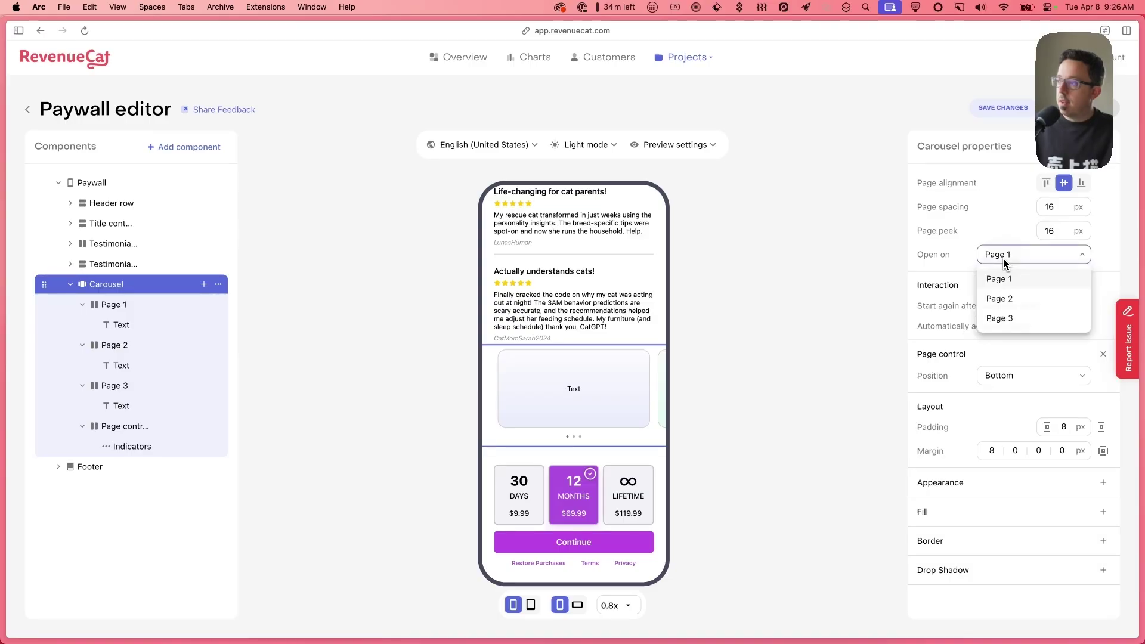
left_click(1001, 297)
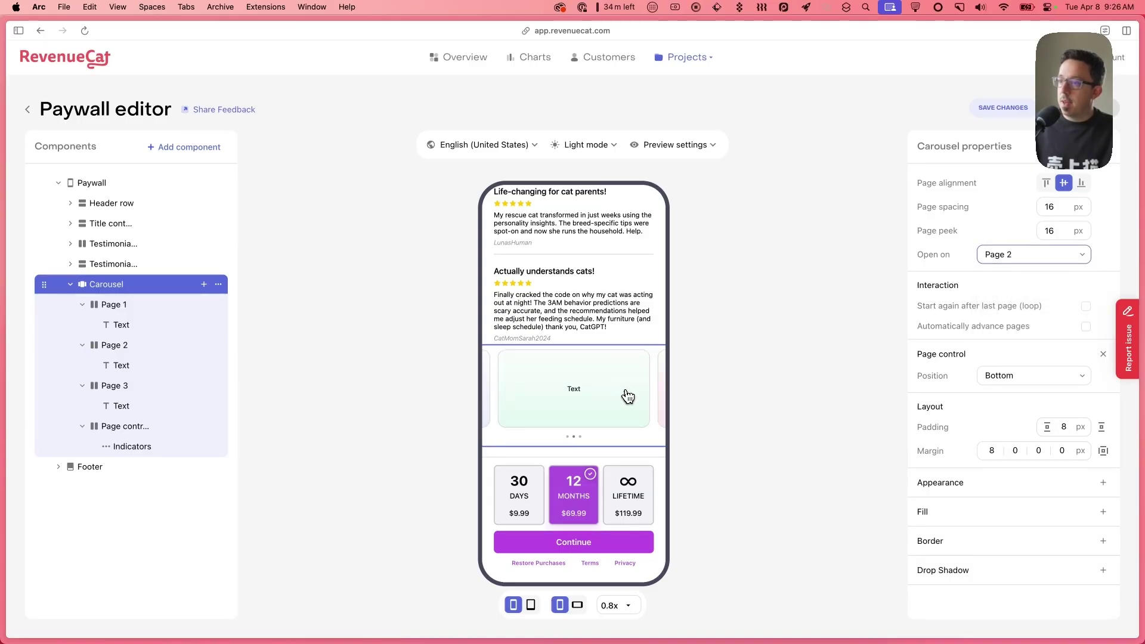
left_click(994, 254)
left_click(996, 277)
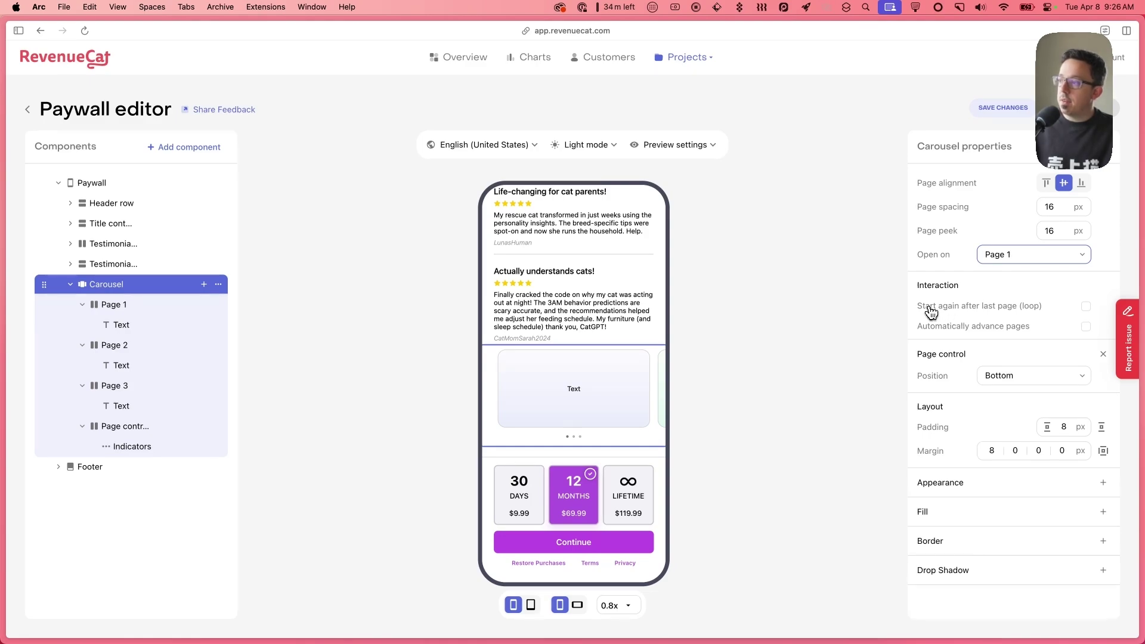
Make the carousel start again after its last page and advance pages automatically
left_click_drag(922, 311, 1055, 316)
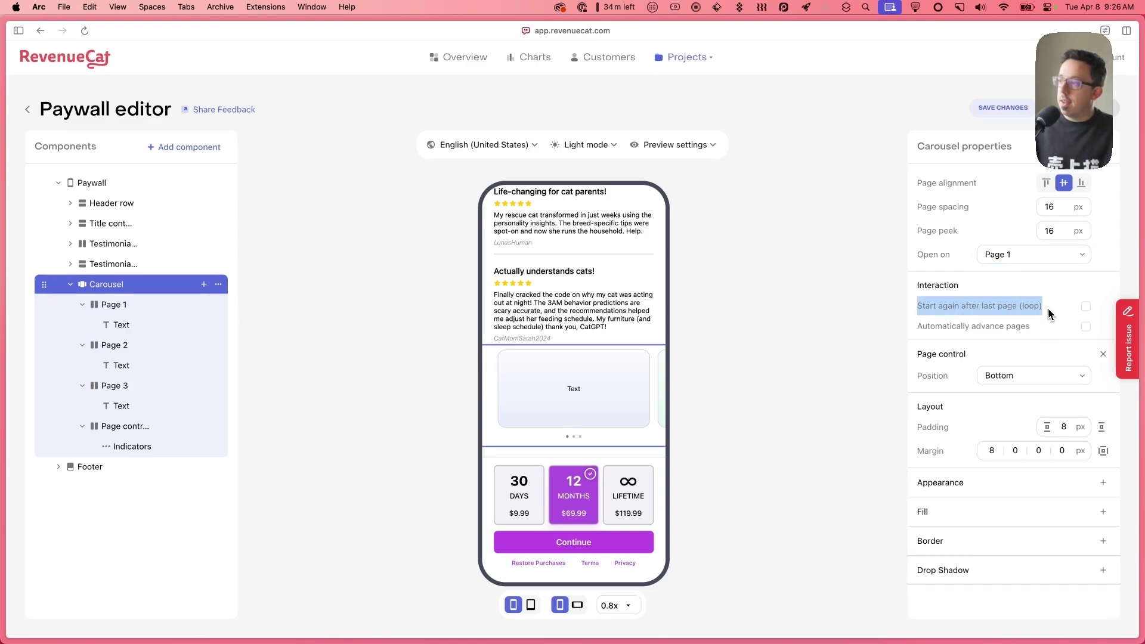
left_click(1050, 315)
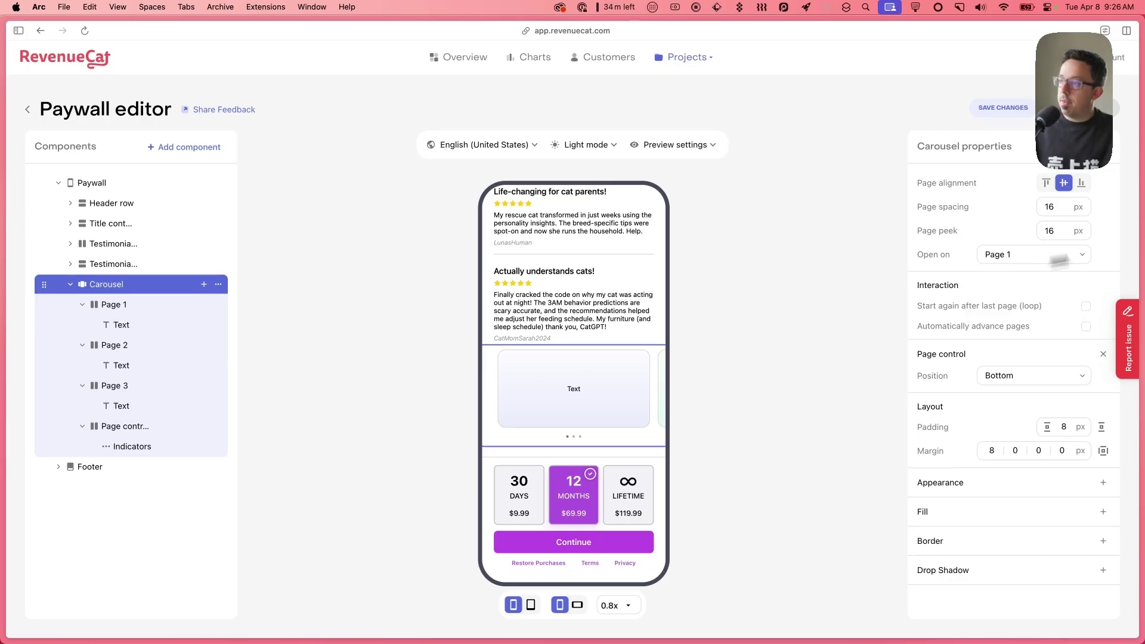
left_click(1085, 305)
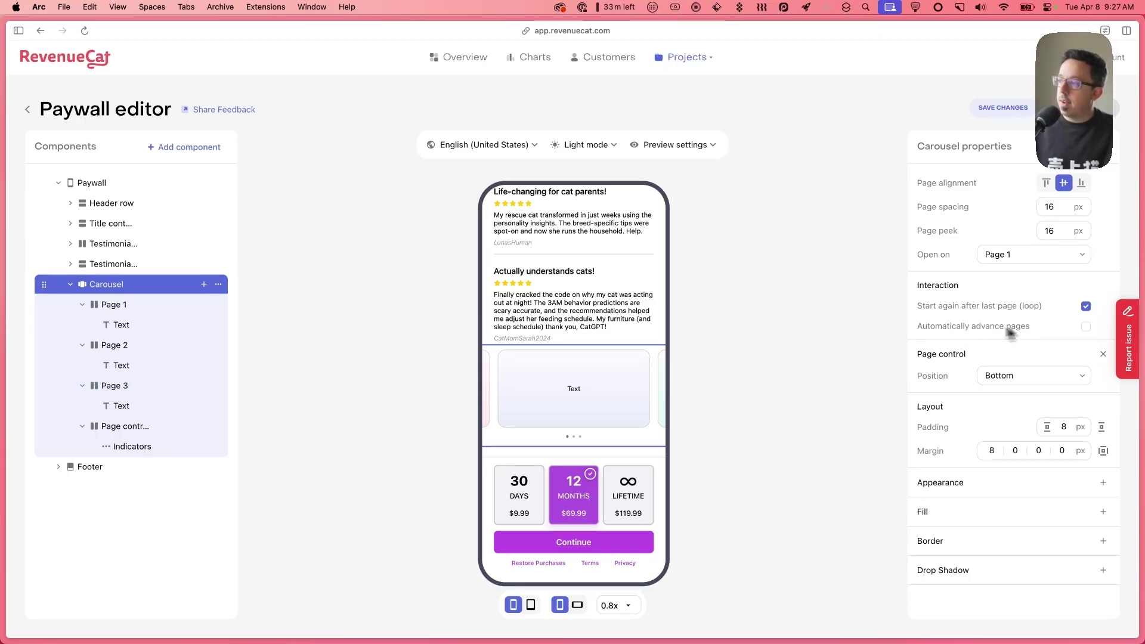
left_click(1085, 327)
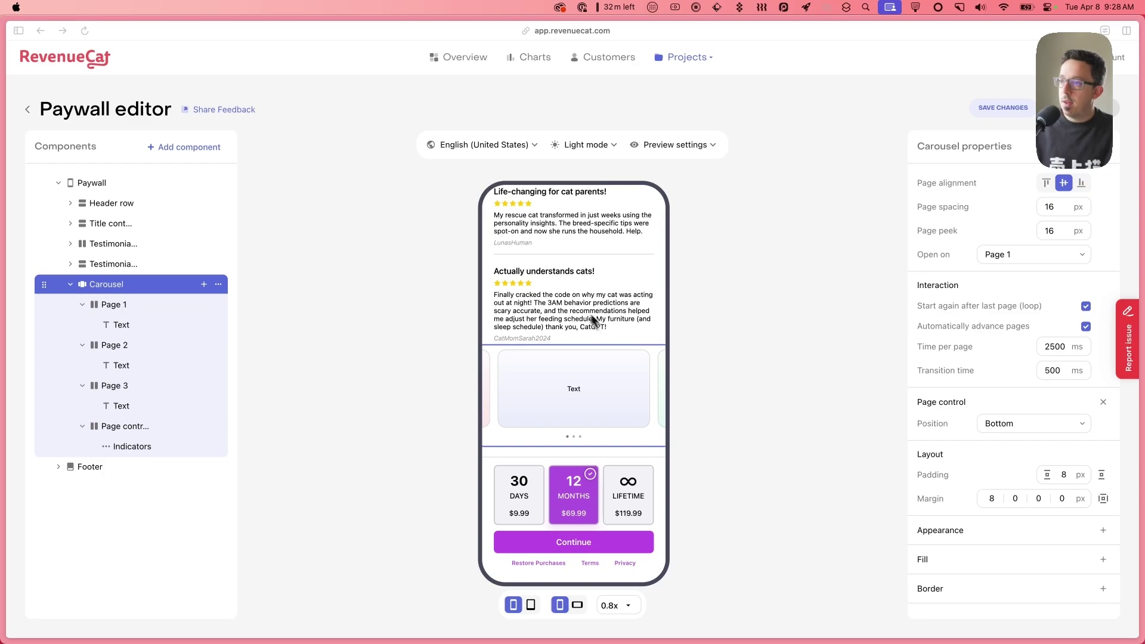
Set both the page peek and the page spacing of the carousel to 0 px
left_click(924, 206)
left_click(1045, 230)
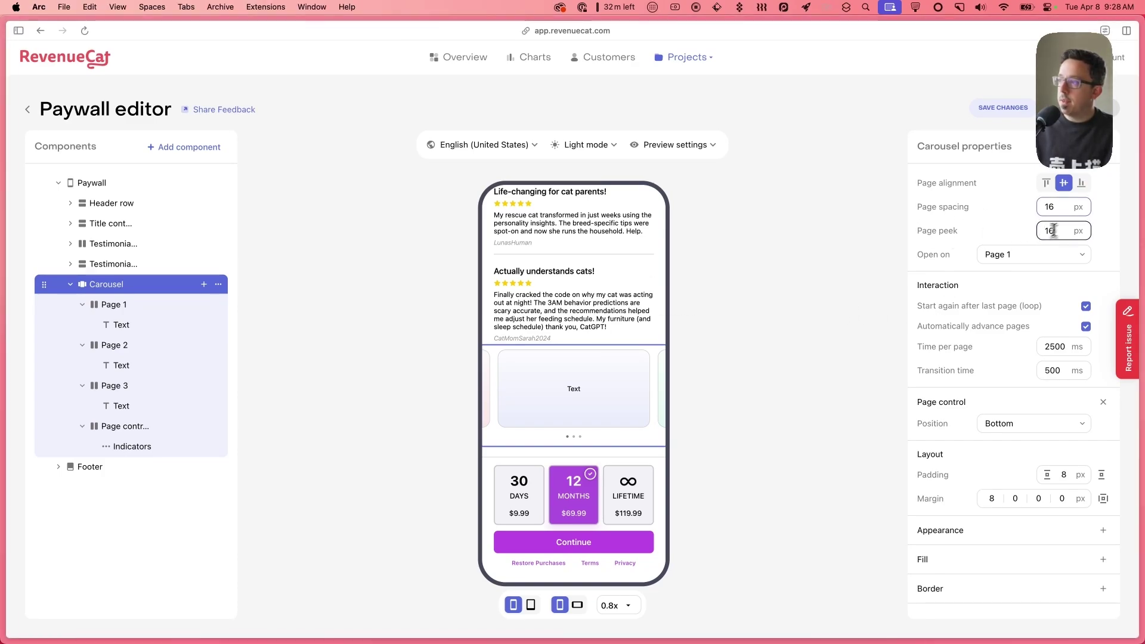
double_click(1044, 229)
type("0")
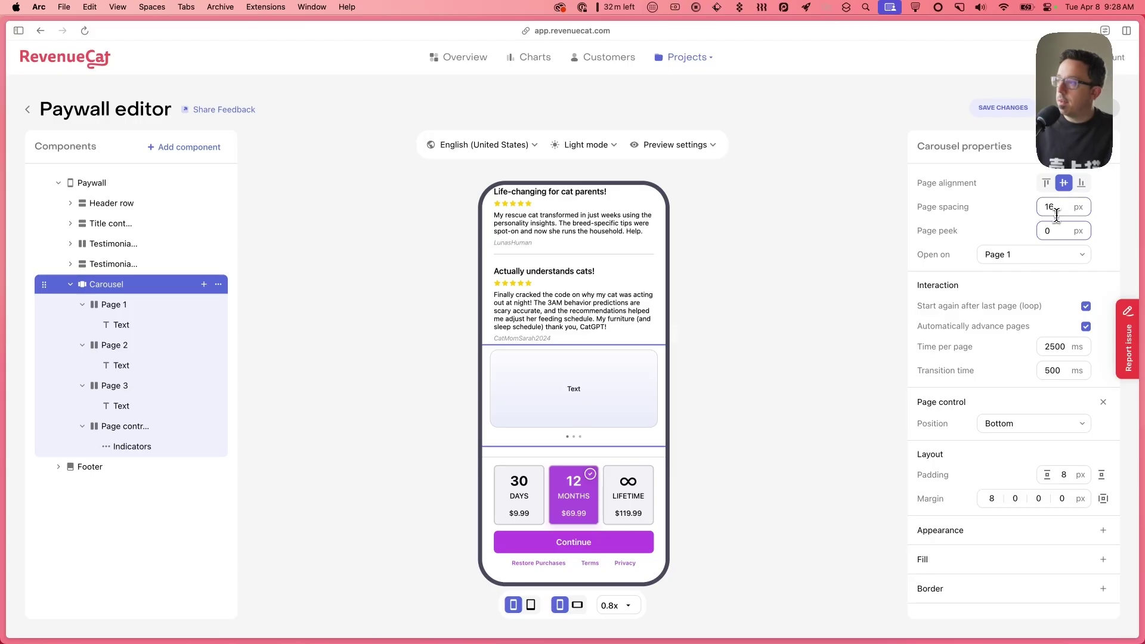
double_click(1040, 206)
type("0")
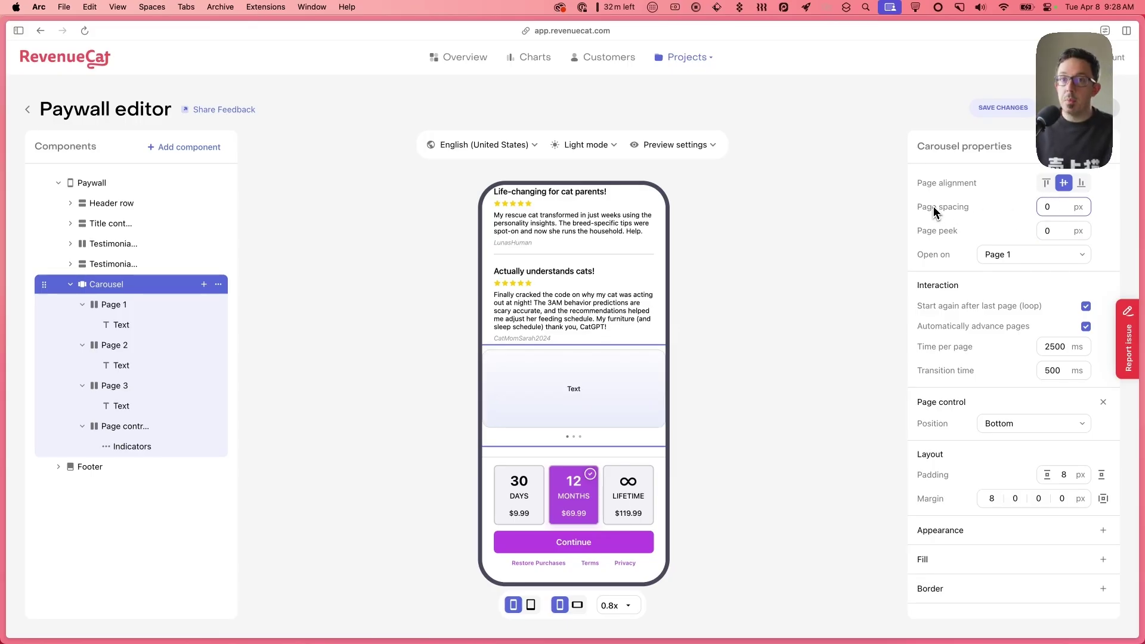
Set the carousel's page spacing to 24 px and check Pages 1, 2 and 3 in the preview
double_click(1047, 207)
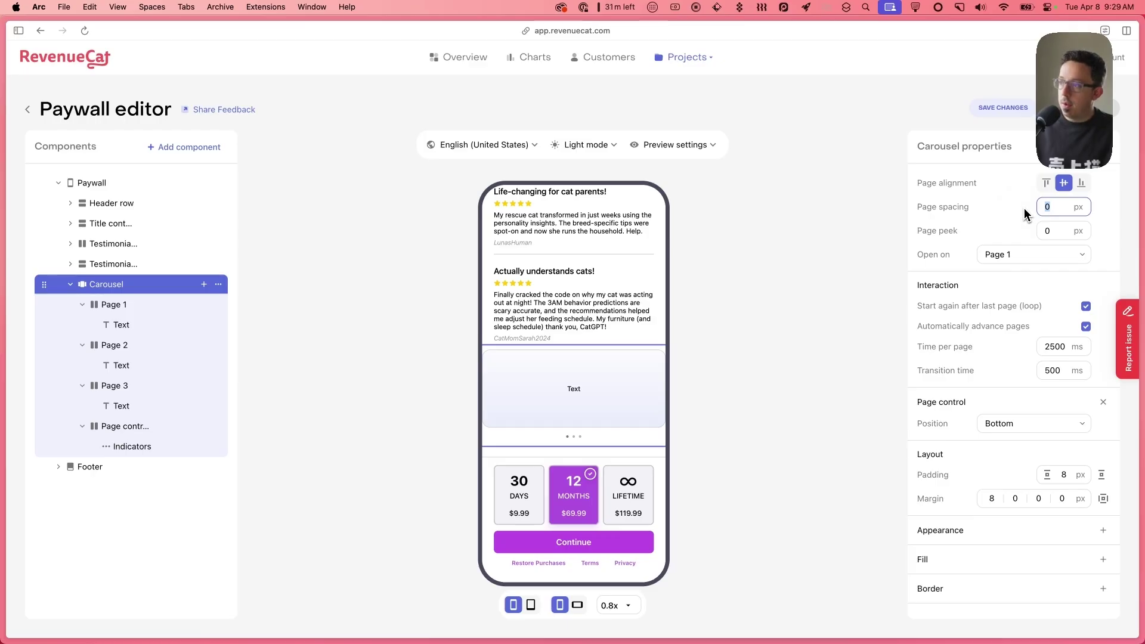
type("24")
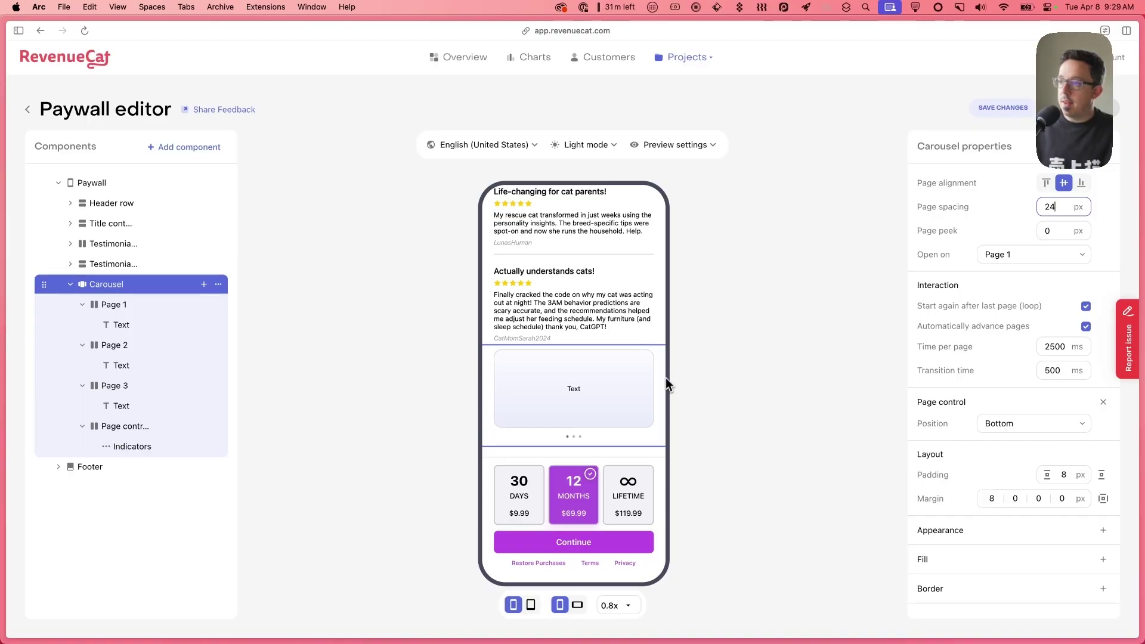
left_click(123, 306)
left_click(119, 348)
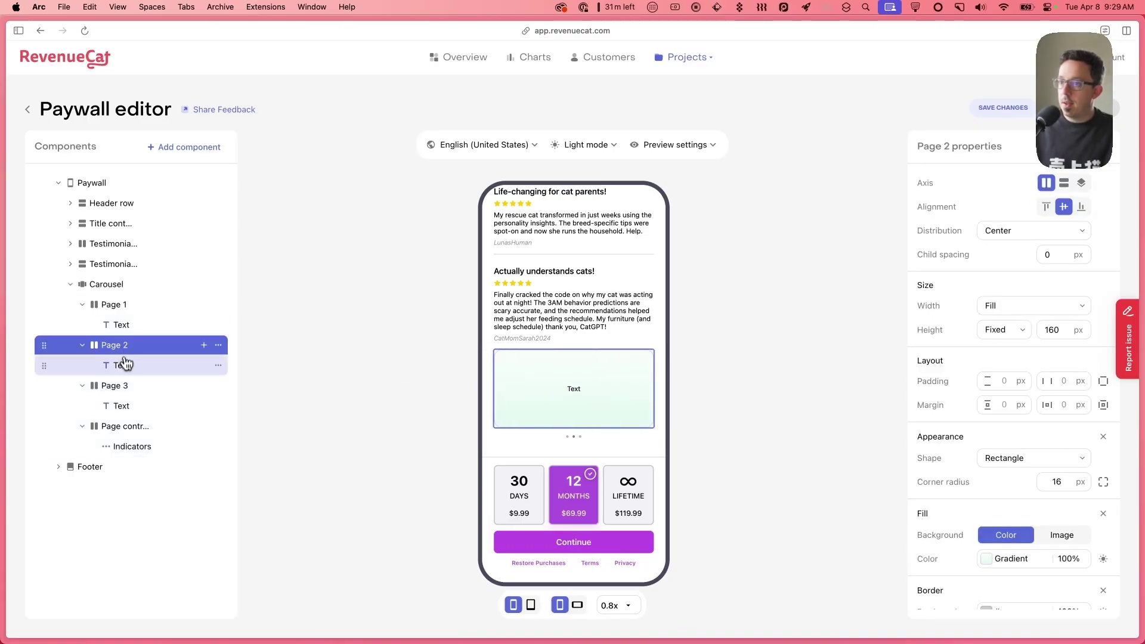
left_click(113, 386)
left_click(110, 345)
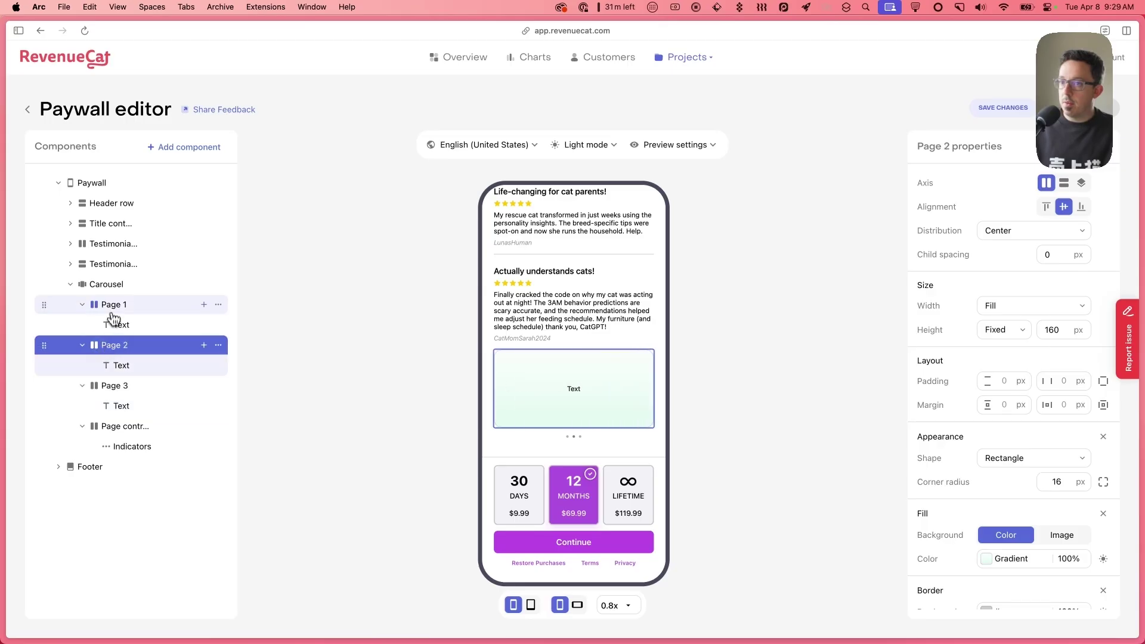
left_click(113, 307)
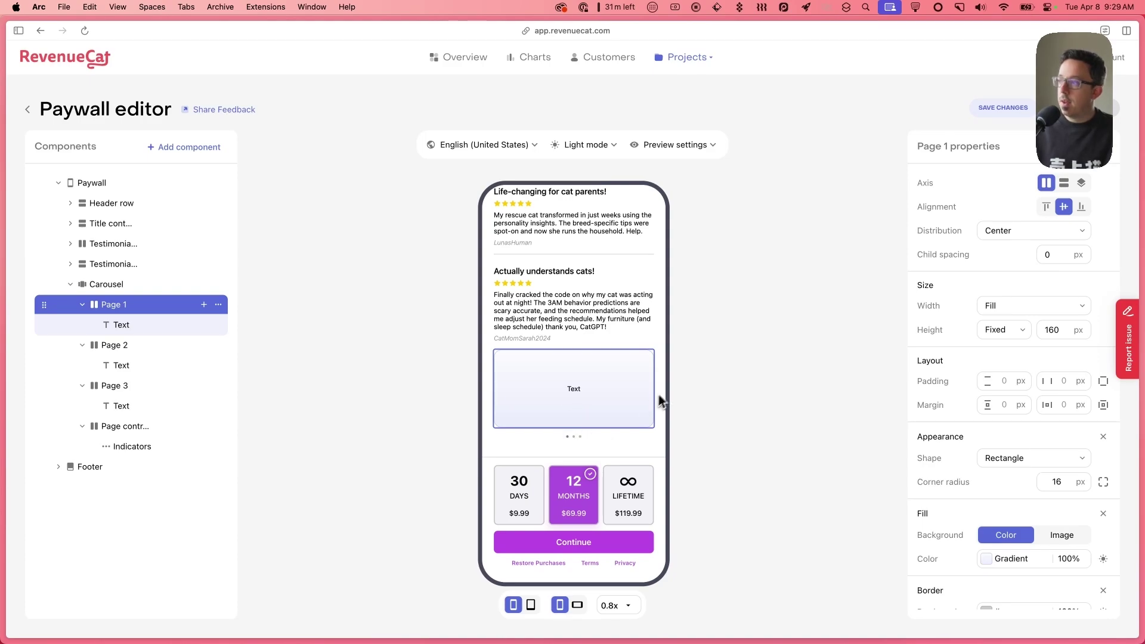
Set both the page peek and the page spacing of the carousel to 12 px
left_click(102, 287)
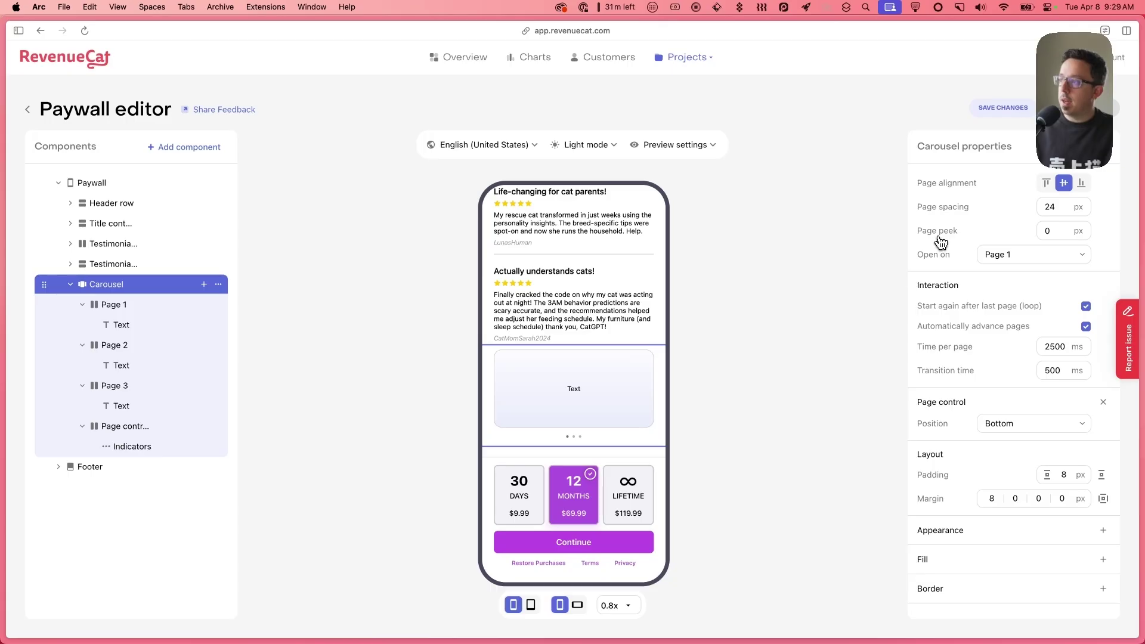
left_click(1053, 230)
left_click_drag(1054, 230, 1043, 230)
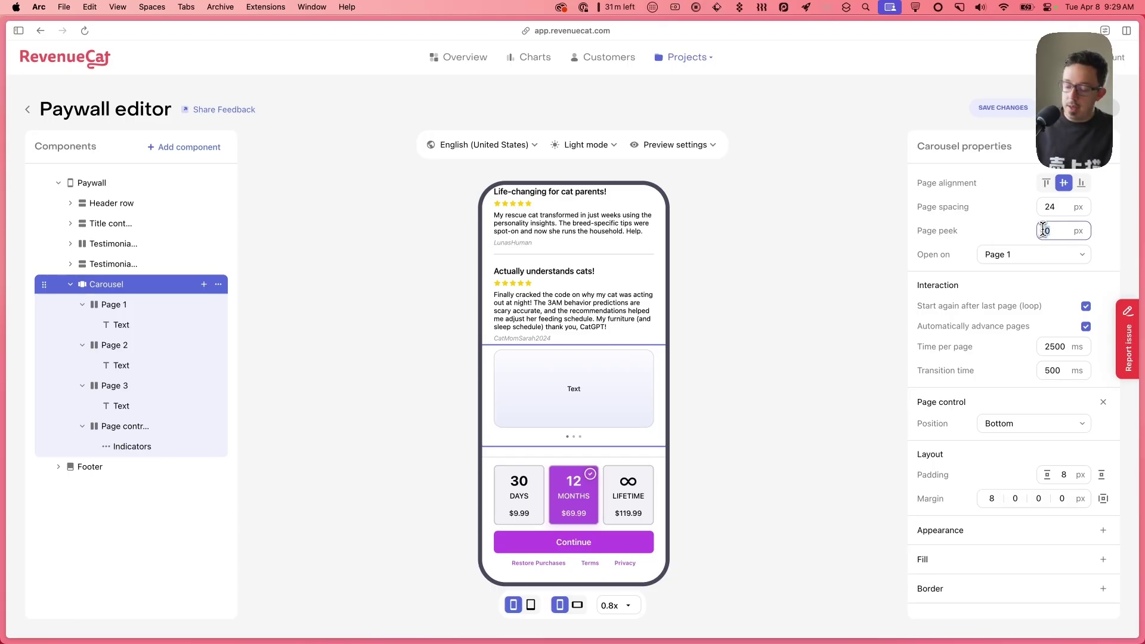
type("12")
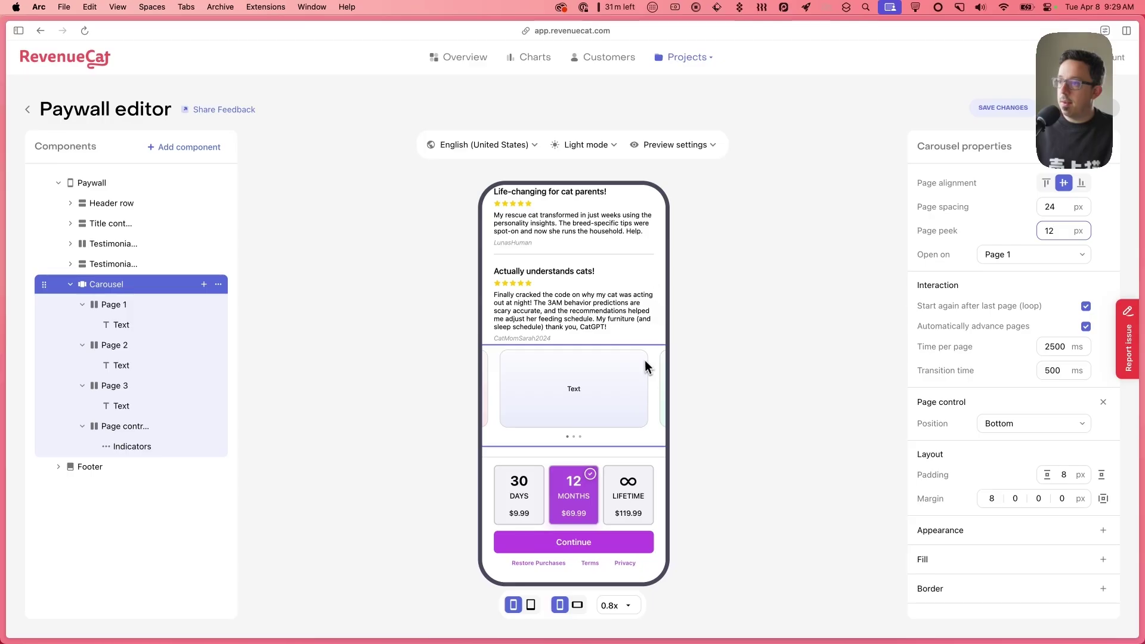
left_click(1049, 208)
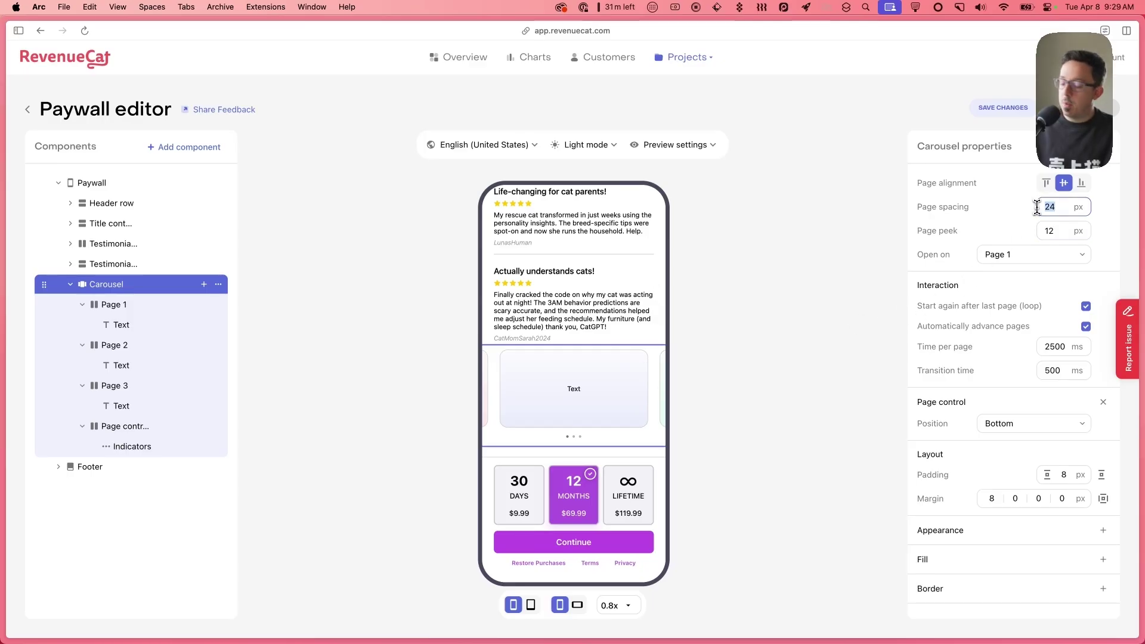
type("12")
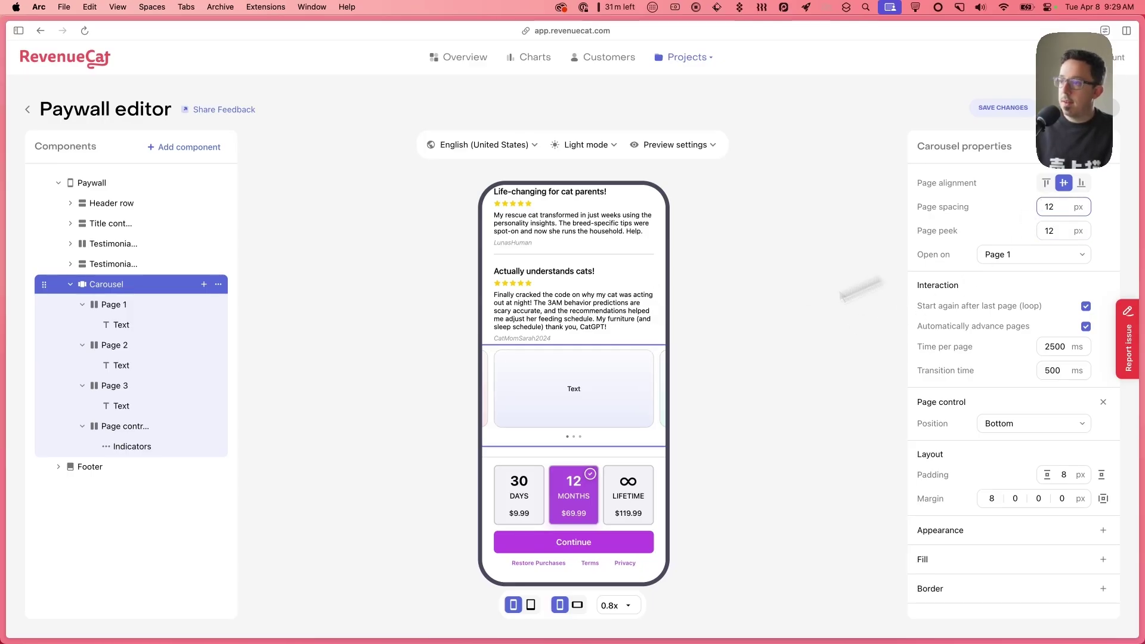
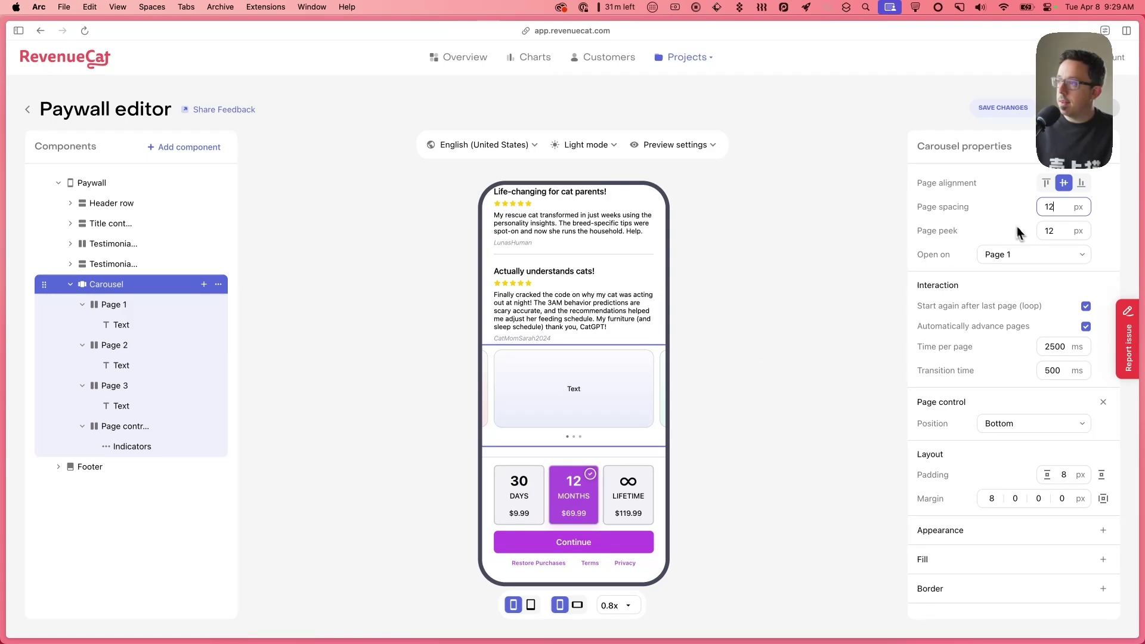
Set the carousel's page peek to 8 px and its page spacing to 16 px
double_click(1040, 232)
type("8")
left_click_drag(1061, 206, 1045, 205)
type("16")
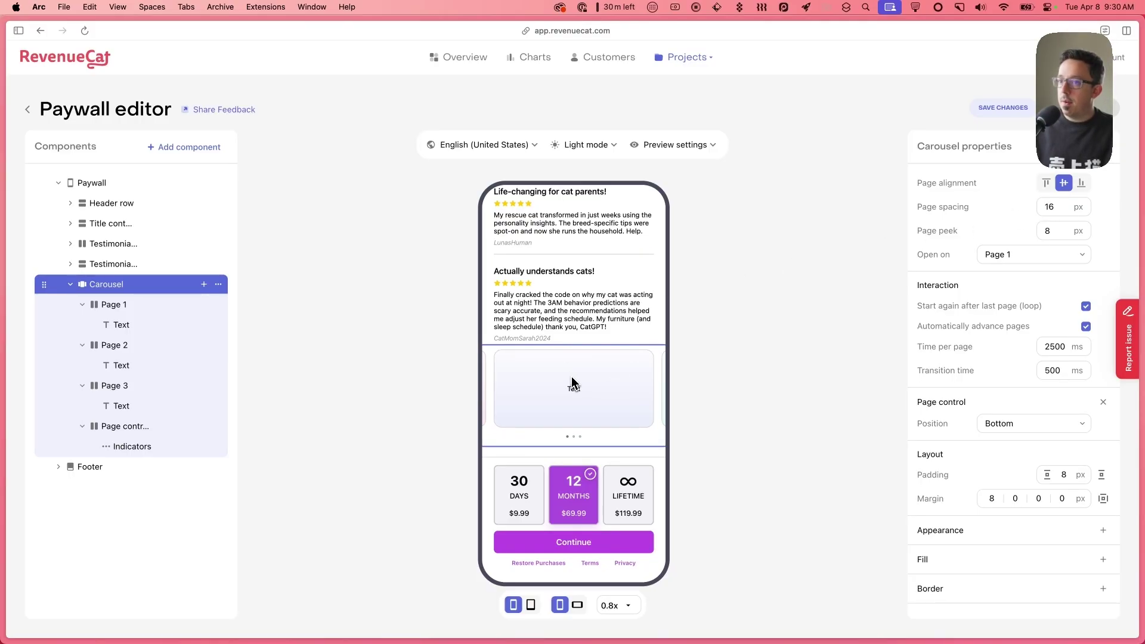
Step through the carousel's three pages in the preview and return to Page 1
left_click(122, 306)
left_click(115, 347)
left_click(119, 386)
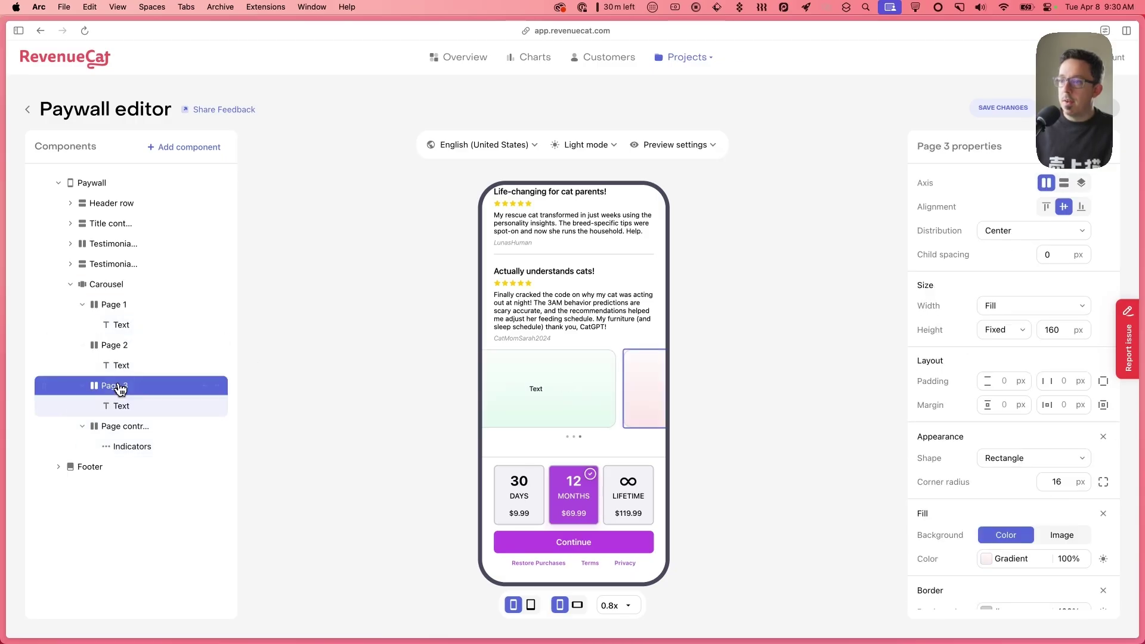
left_click(114, 306)
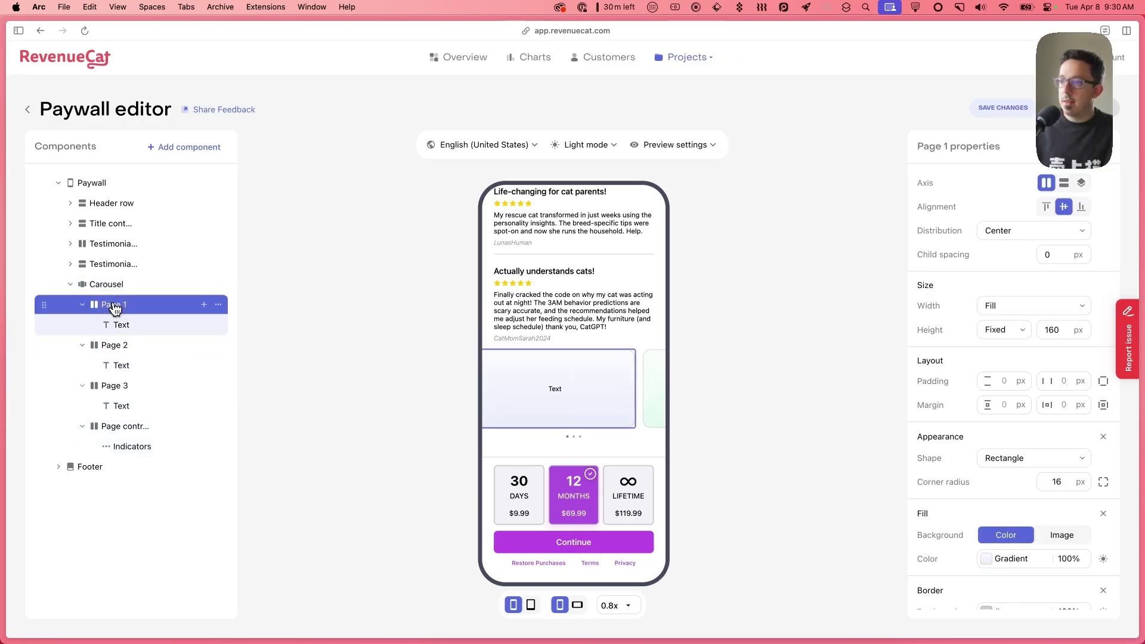
Delete the placeholder text from the carousel's Page 1
left_click(574, 392)
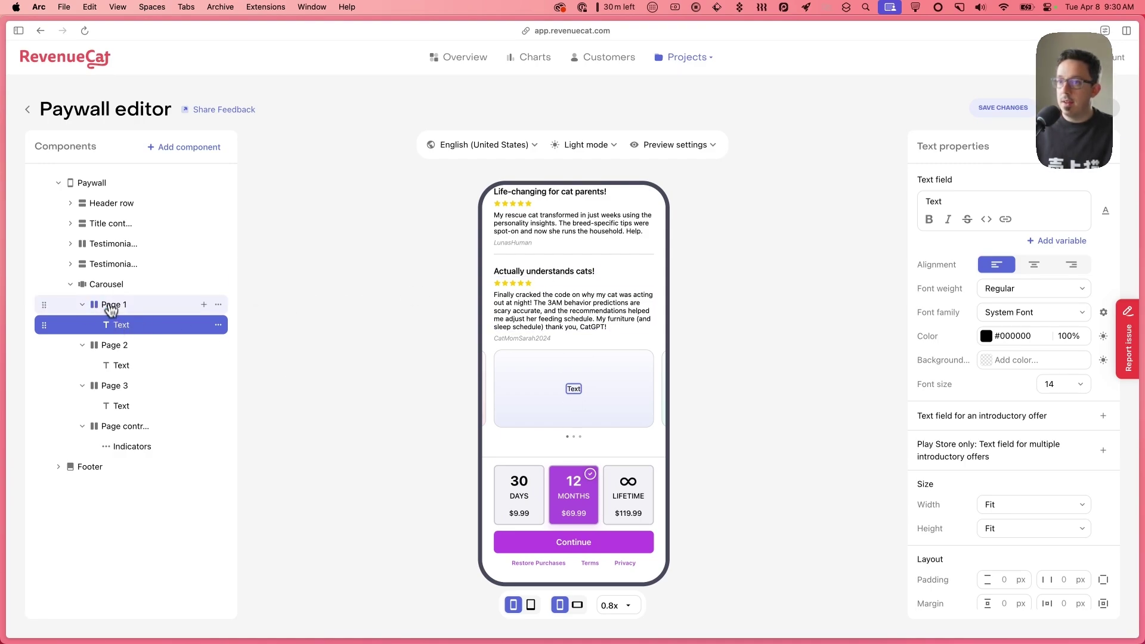
left_click(228, 328)
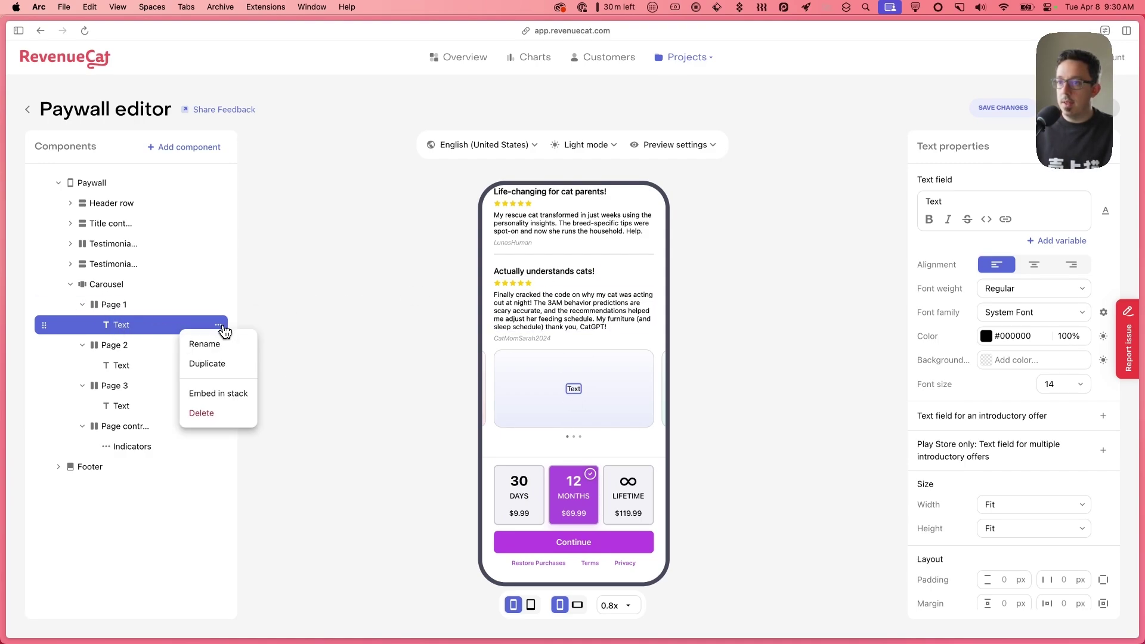
left_click(202, 411)
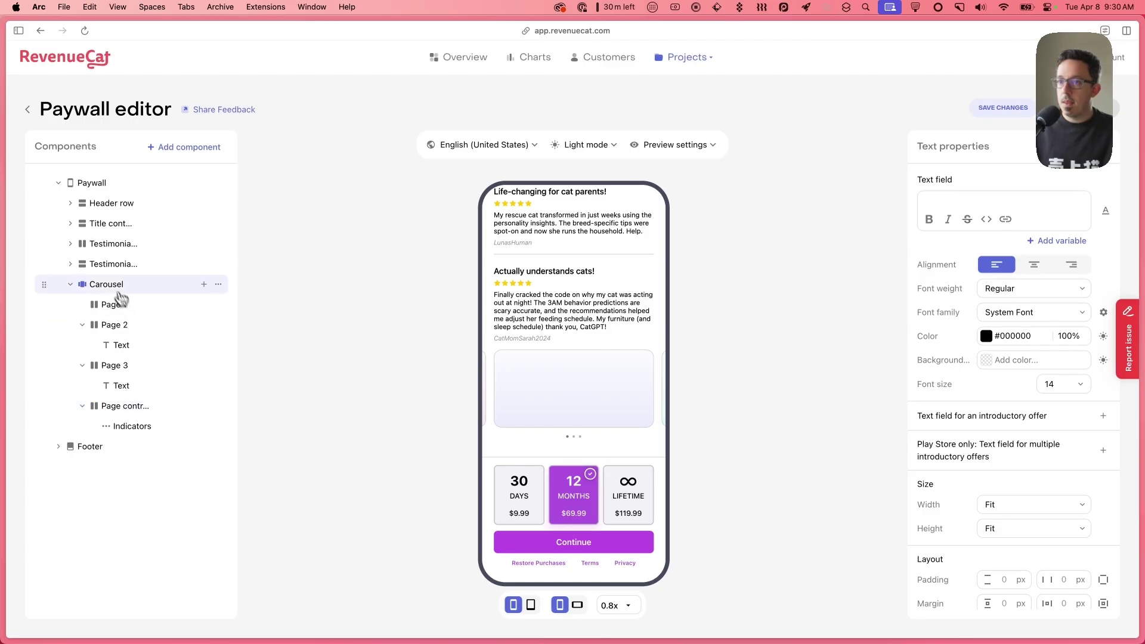
Move the first testimonial, "Cat whisperer in your pocket", out of the testimonials stack and into the carousel's Page 1
left_click(70, 264)
left_click(81, 283)
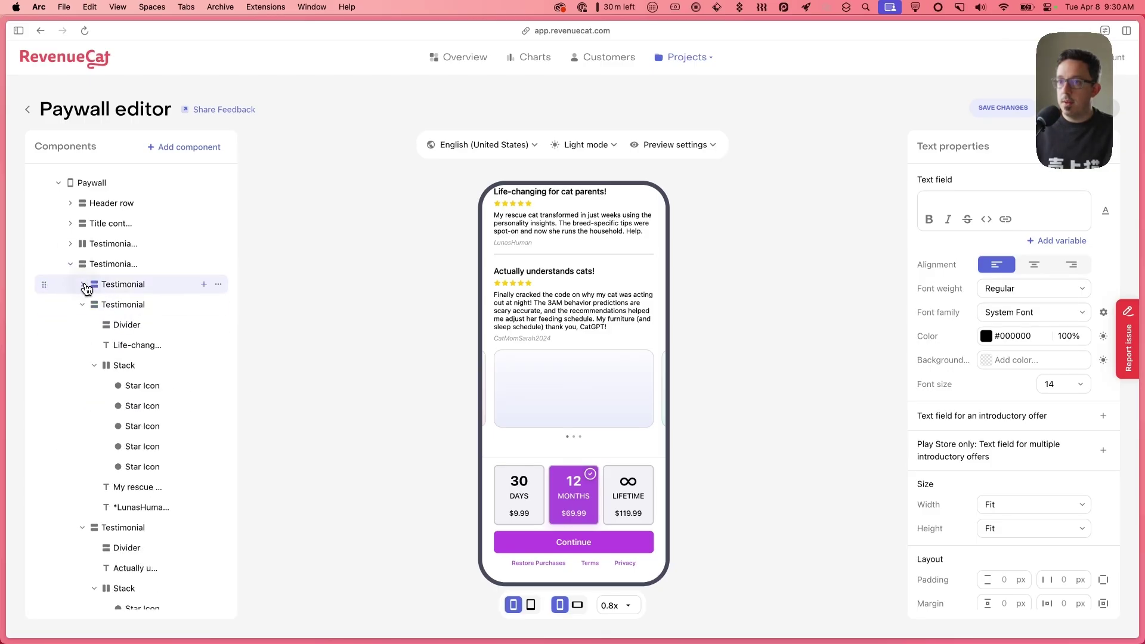
left_click(82, 305)
left_click(83, 325)
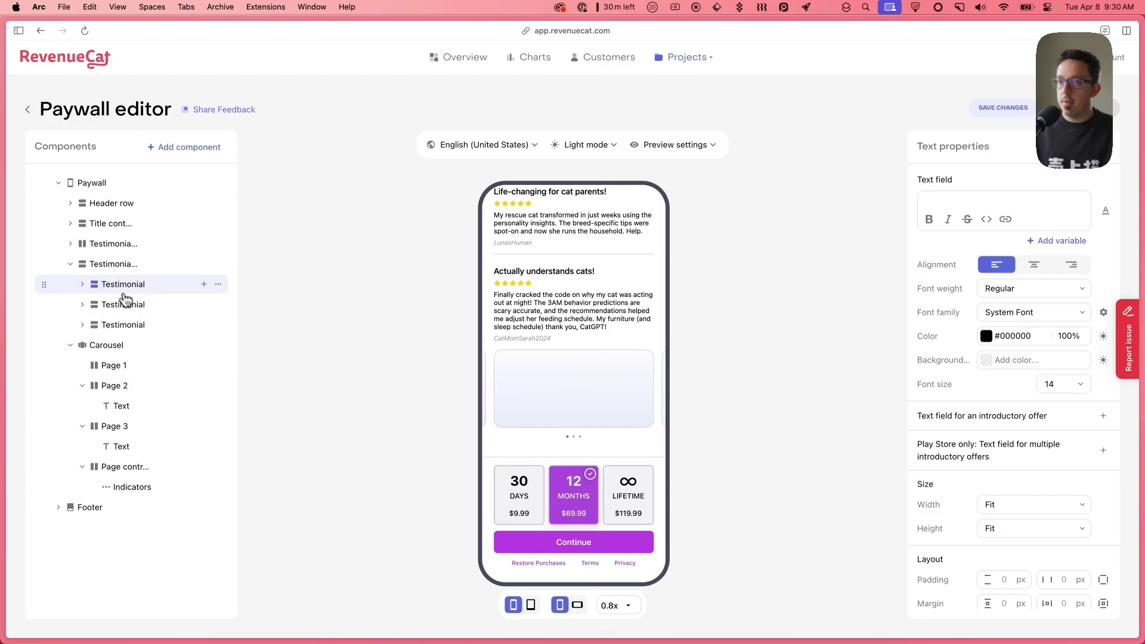
left_click(77, 287)
left_click_drag(43, 289, 144, 366)
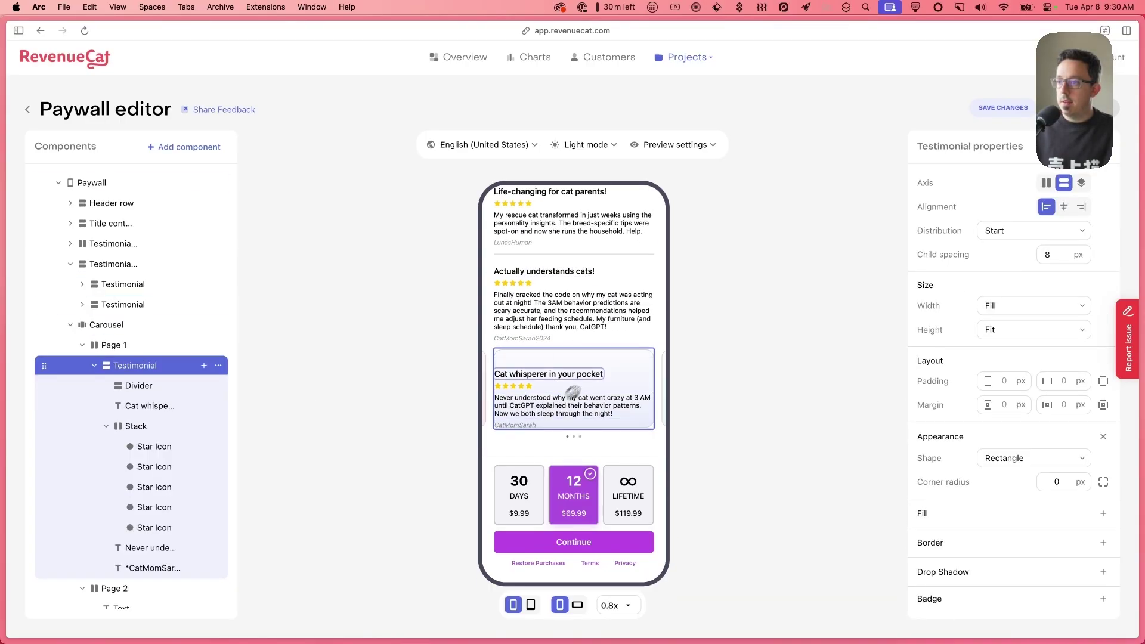
Delete the divider from the testimonial on the carousel's Page 1
left_click(138, 386)
left_click(221, 386)
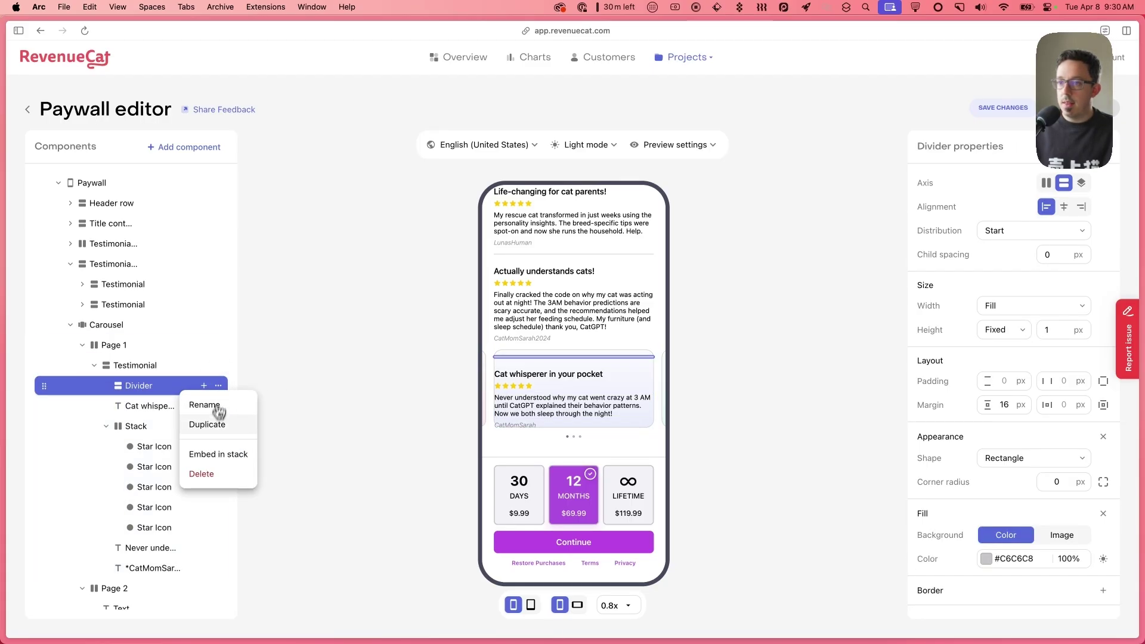
left_click(203, 474)
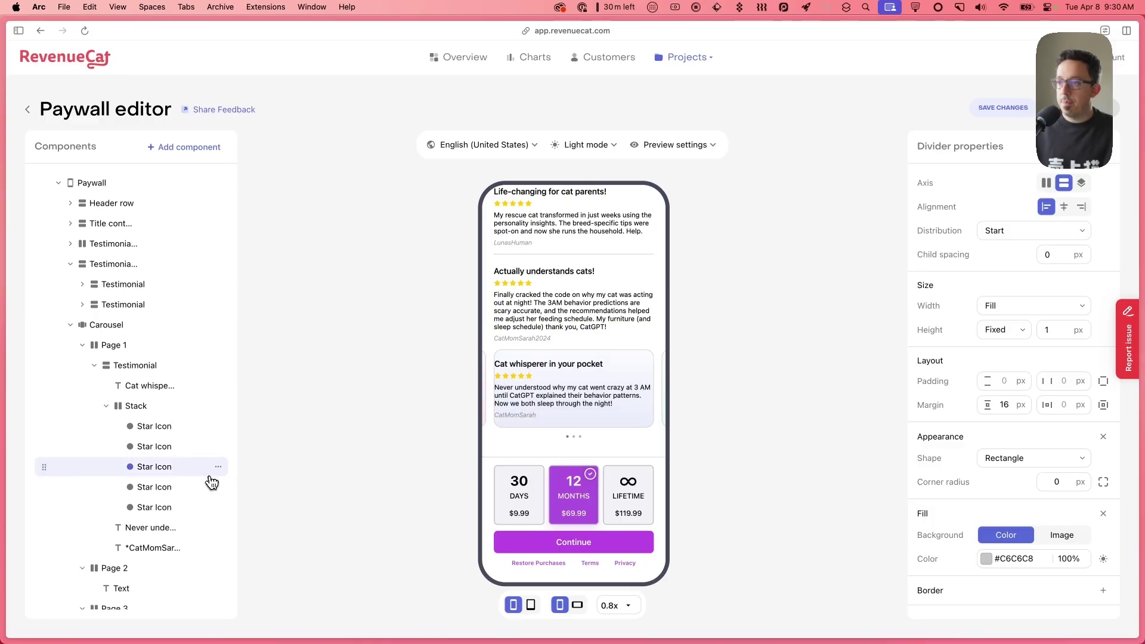
Set the horizontal and vertical padding of the carousel's Page 1 to 12 px
left_click(119, 365)
left_click(106, 347)
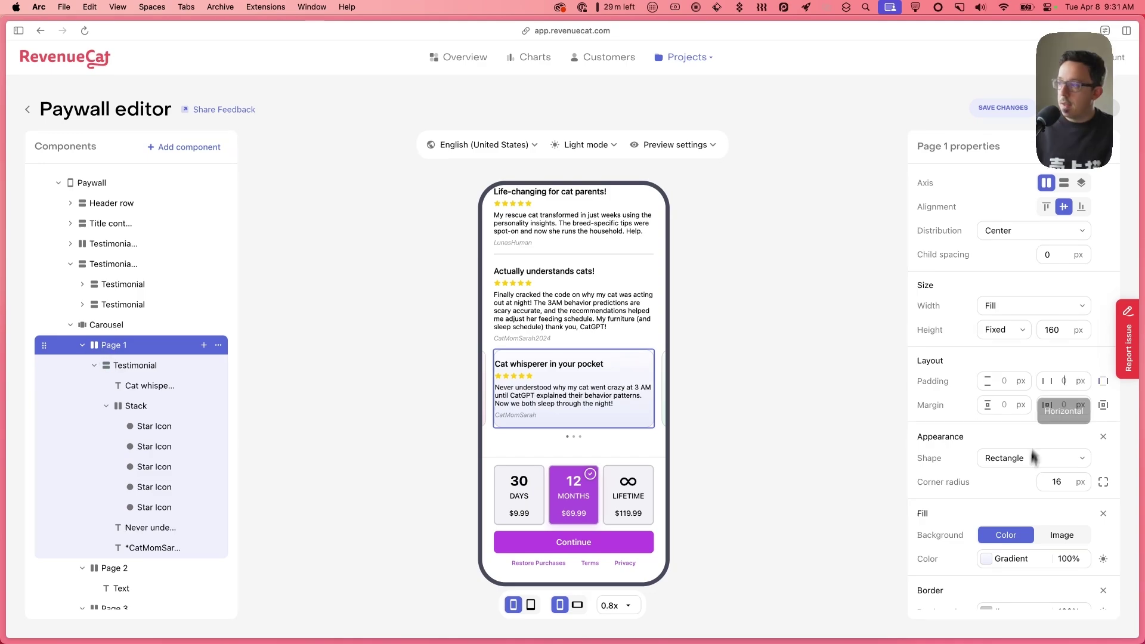
left_click(1063, 380)
type("12")
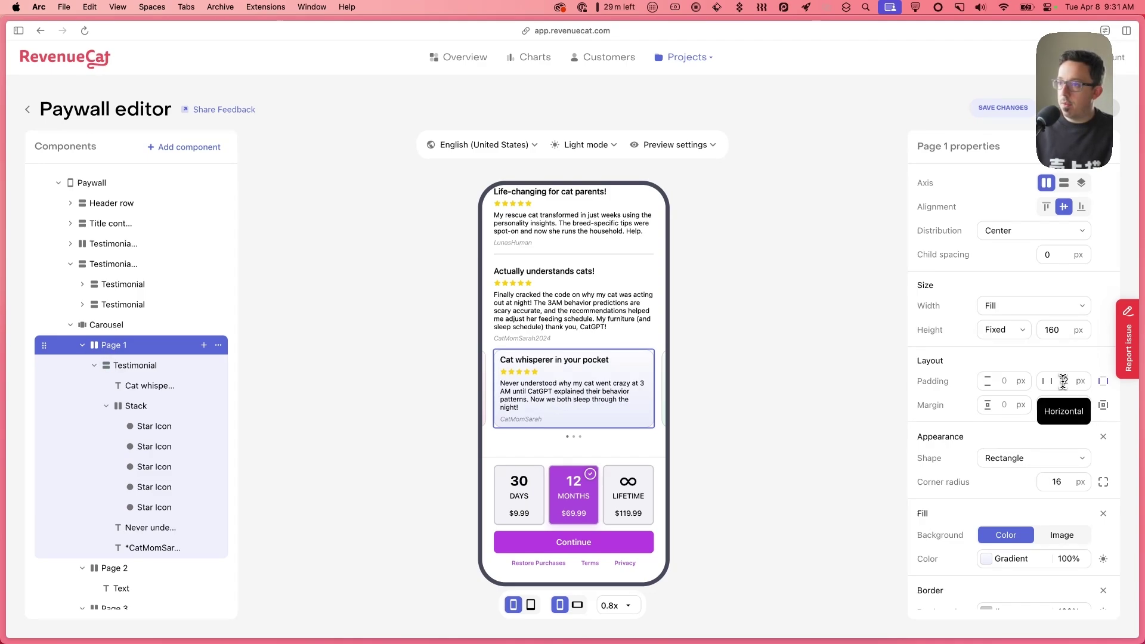
left_click(1004, 380)
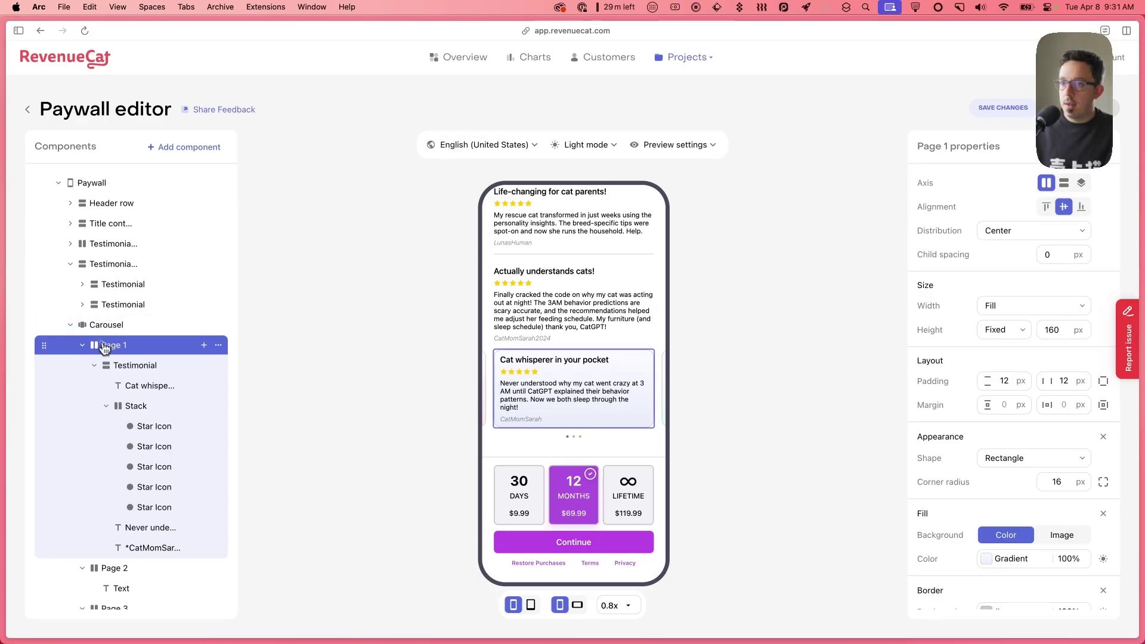
Set the fixed height of the carousel's Page 1 to 200 px and align its content to the top
left_click(1053, 331)
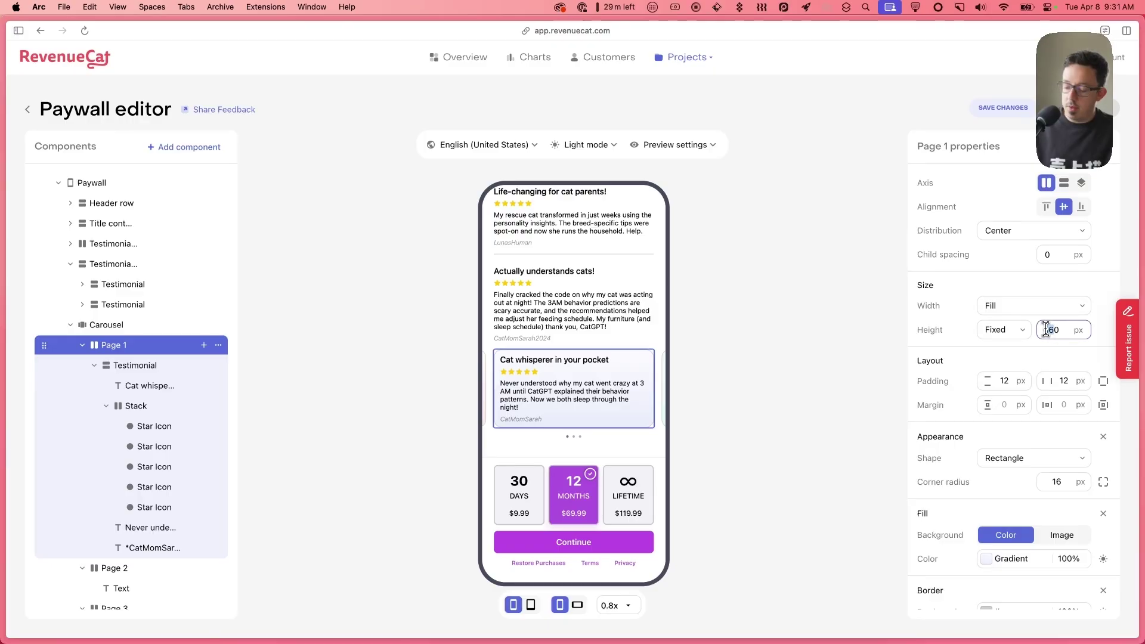
type("2000")
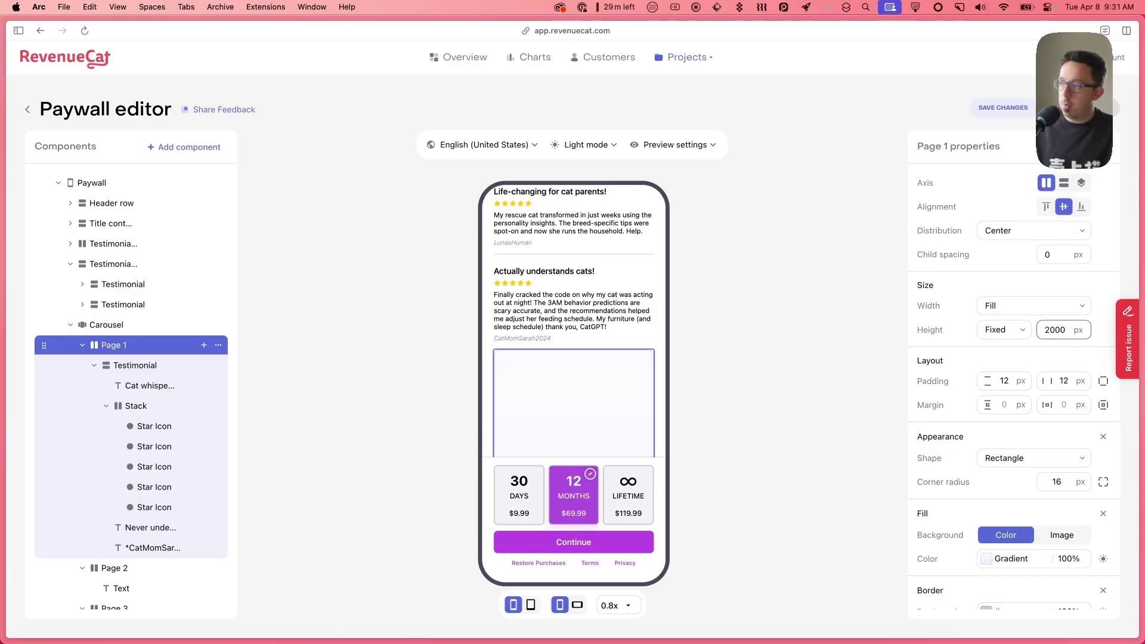
key("BackSpace")
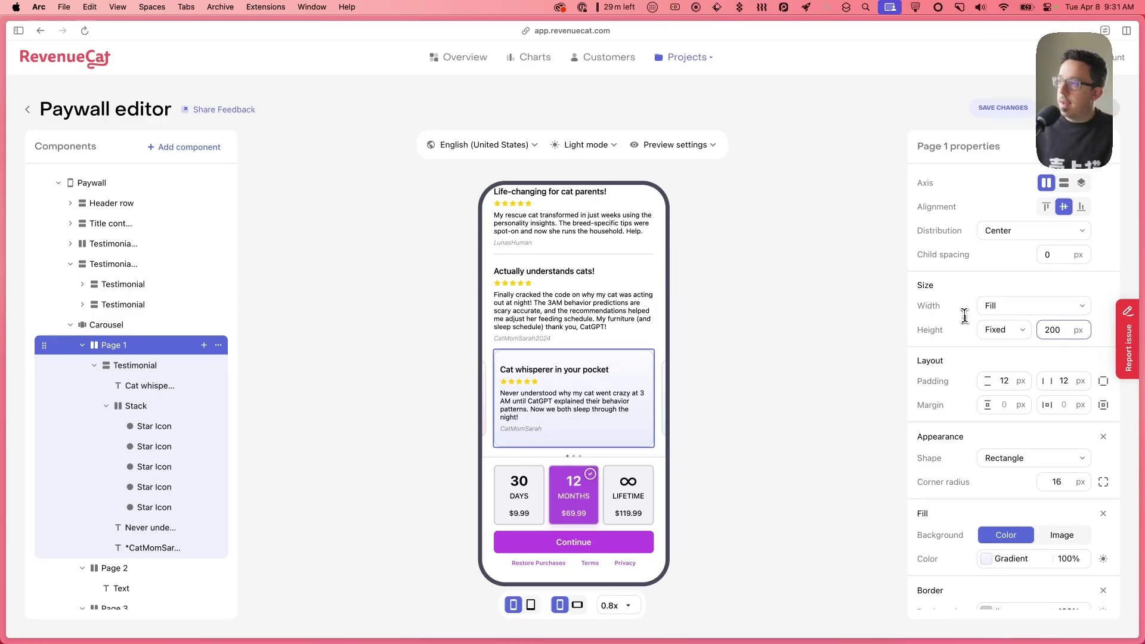
left_click(1047, 209)
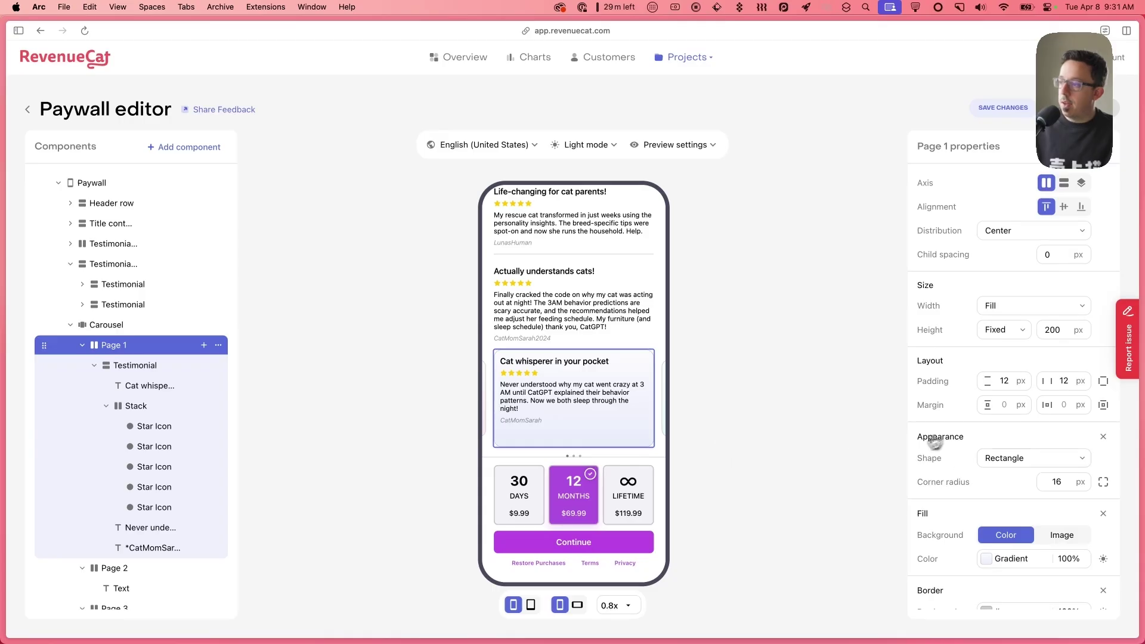
Try a drop shadow on the carousel's Page 1 and remove it again
scroll(1071, 482, "down", 5)
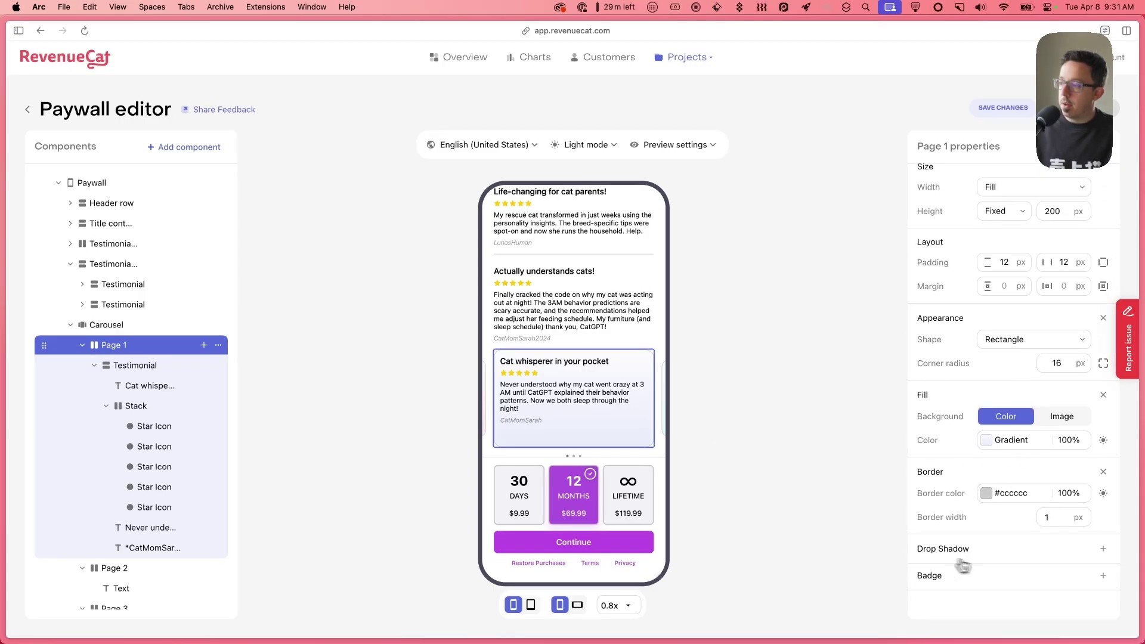
left_click(1104, 549)
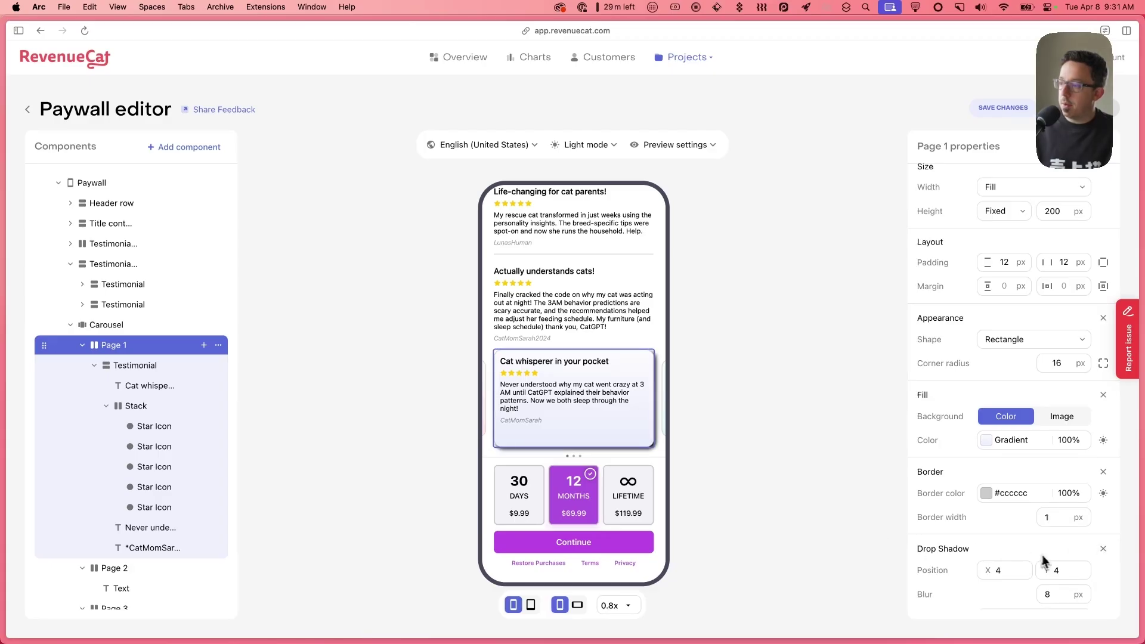
left_click(1103, 548)
scroll(996, 447, "up", 5)
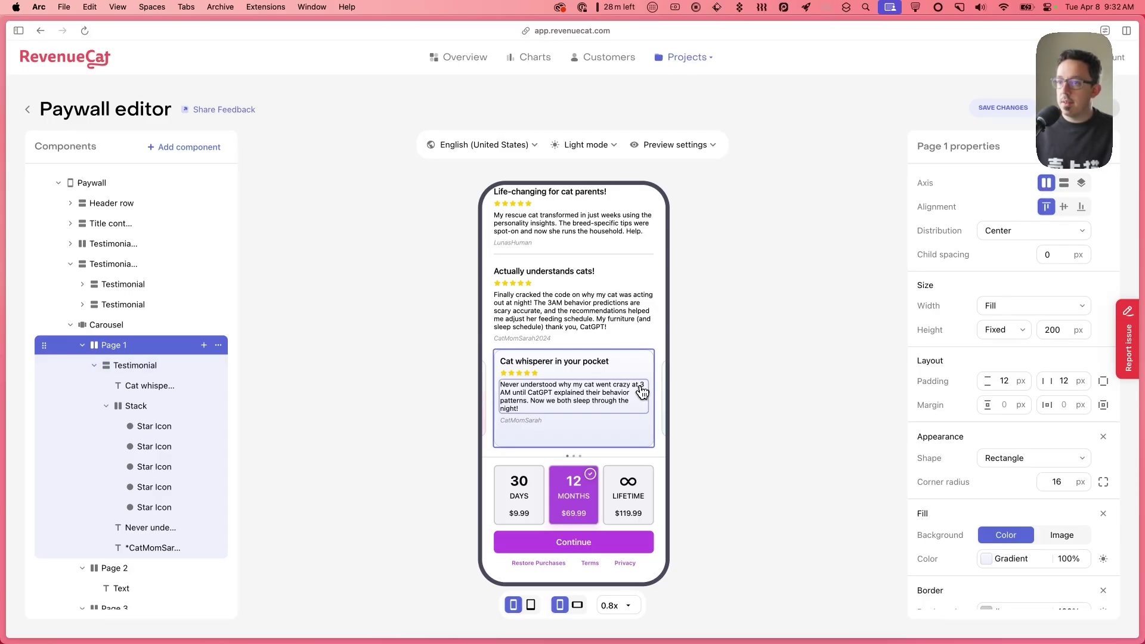
Replace the placeholder text on Page 2 and Page 3 with the remaining testimonials, using 12 px padding, 200 px height and top alignment
left_click(82, 345)
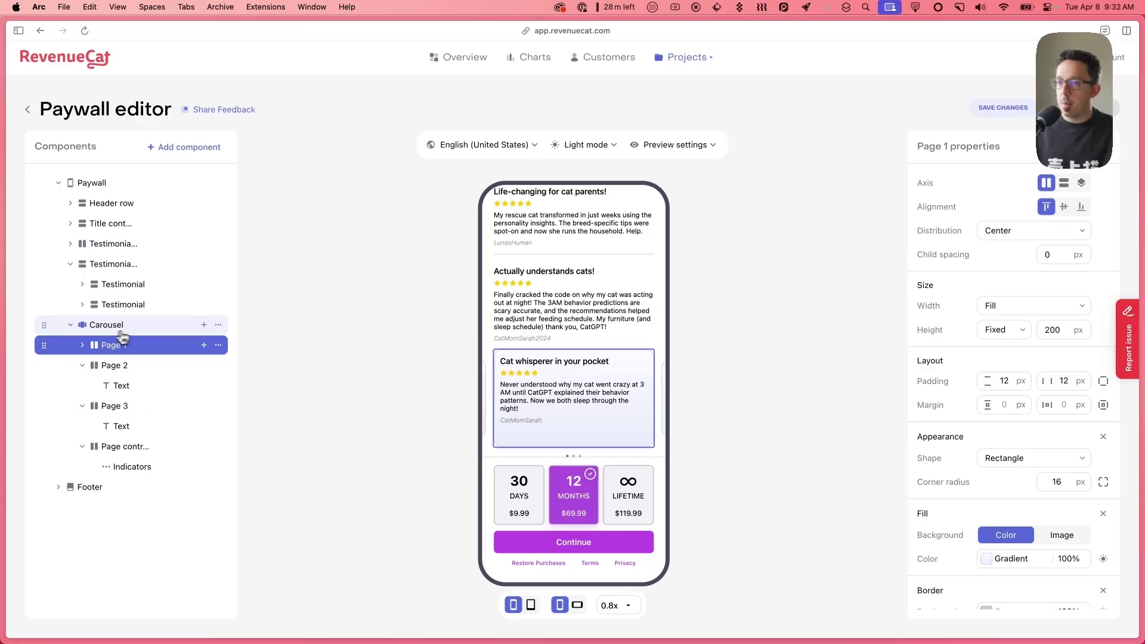
left_click(121, 389)
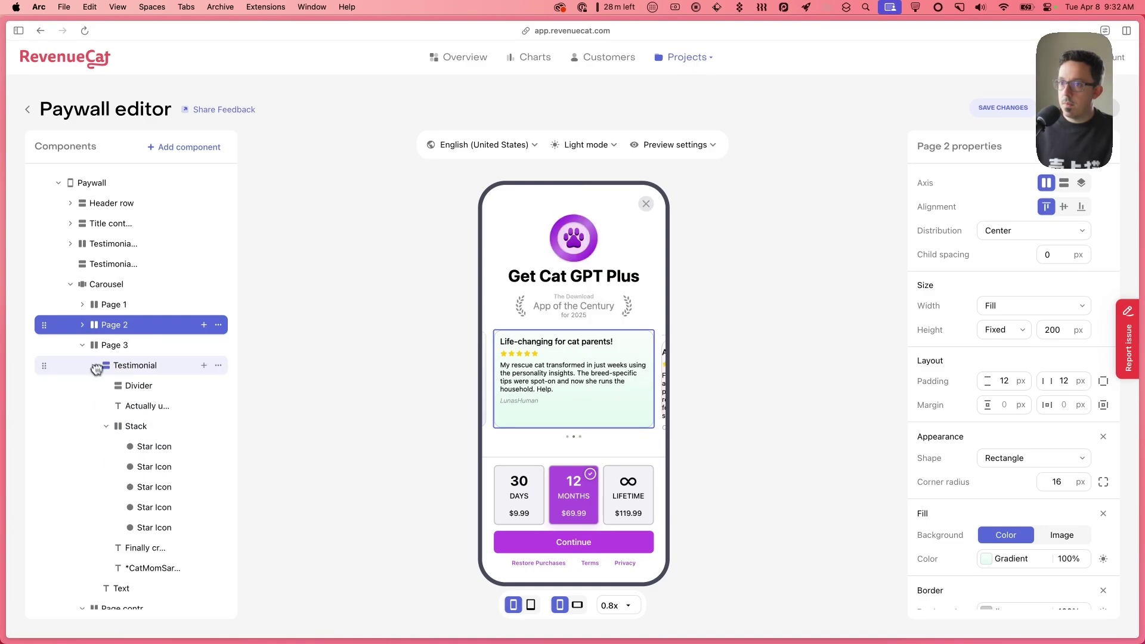
left_click(115, 345)
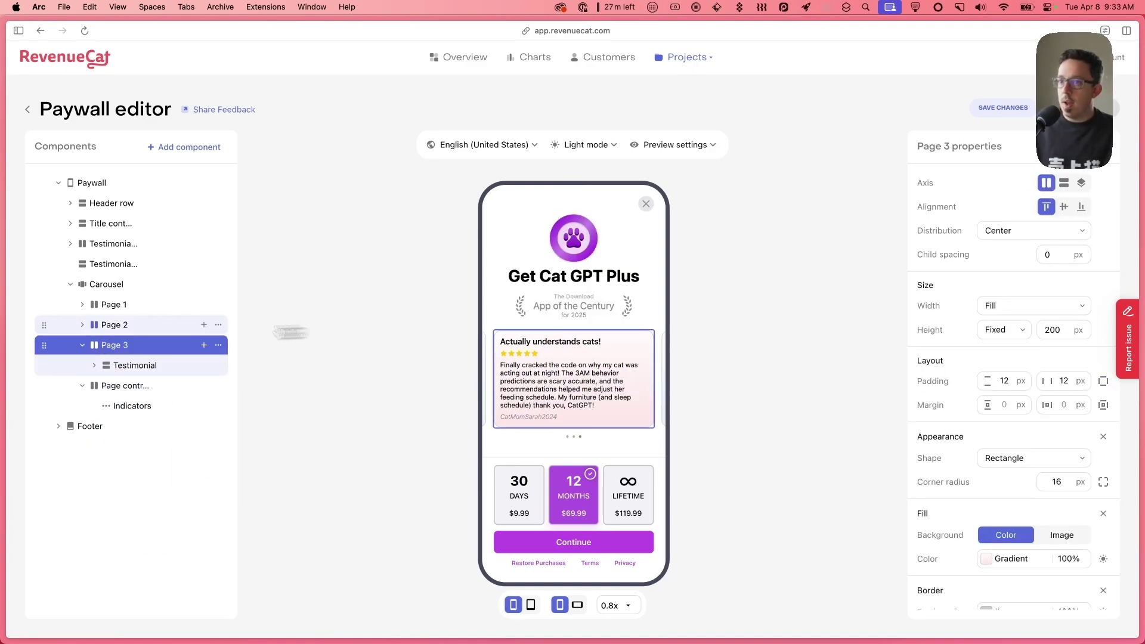
Step through the three testimonial pages of the carousel in the preview and return to Page 1
left_click(110, 305)
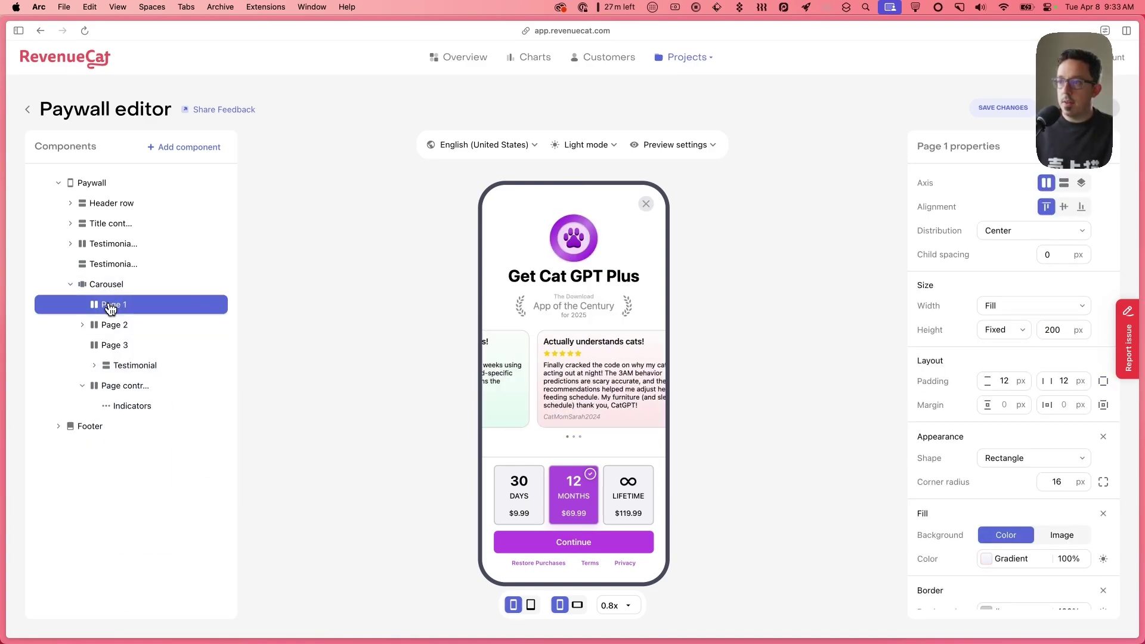
left_click(112, 325)
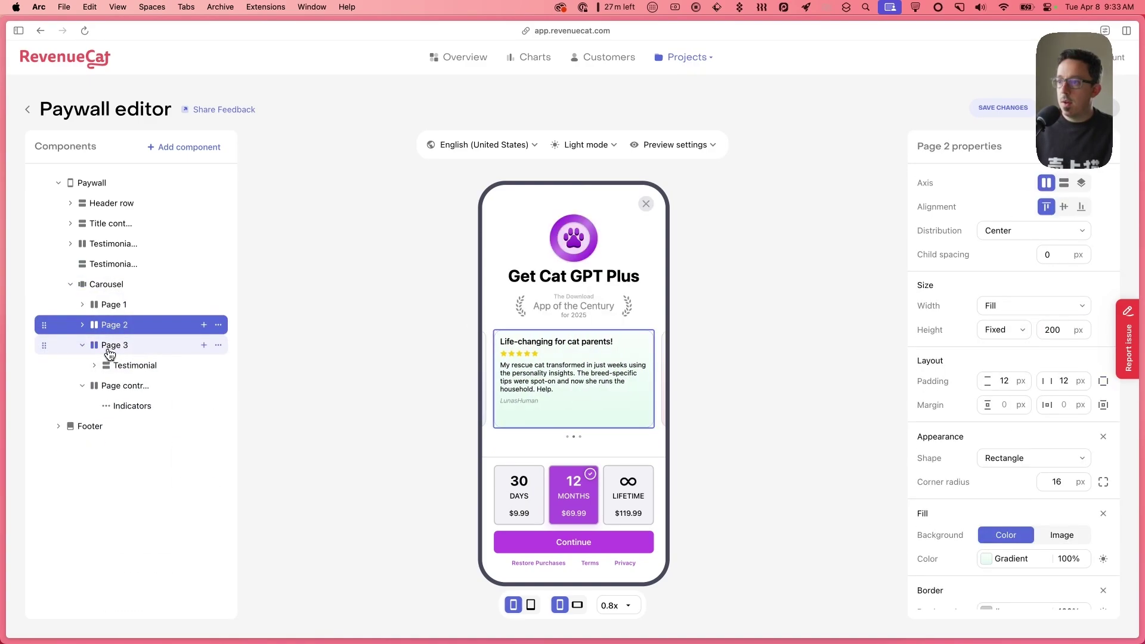
left_click(111, 346)
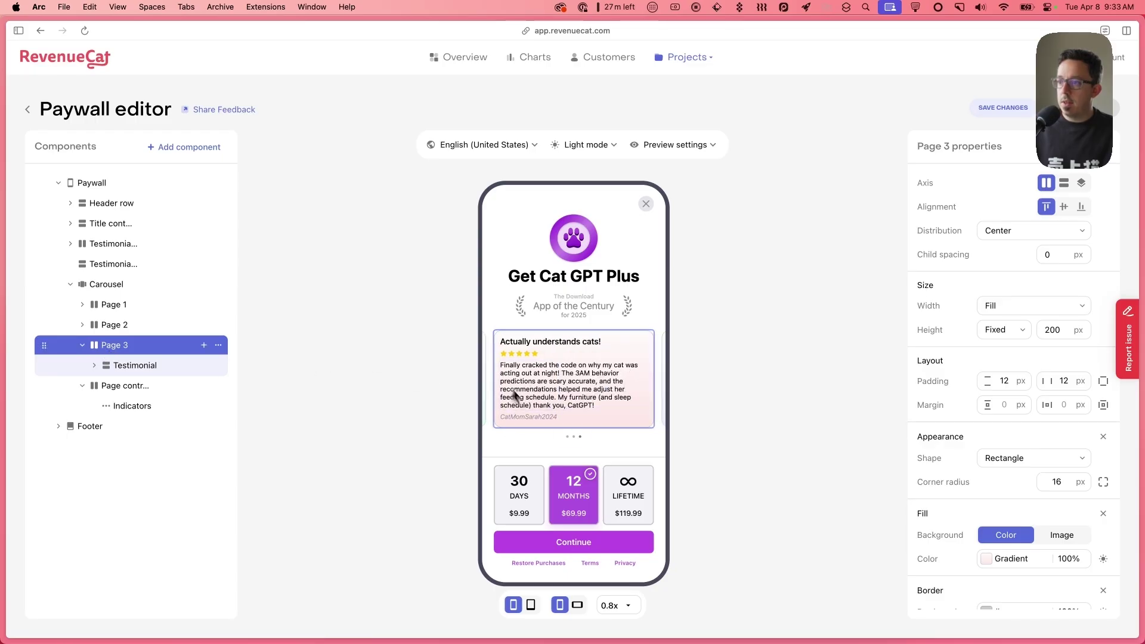
left_click(115, 324)
left_click(115, 305)
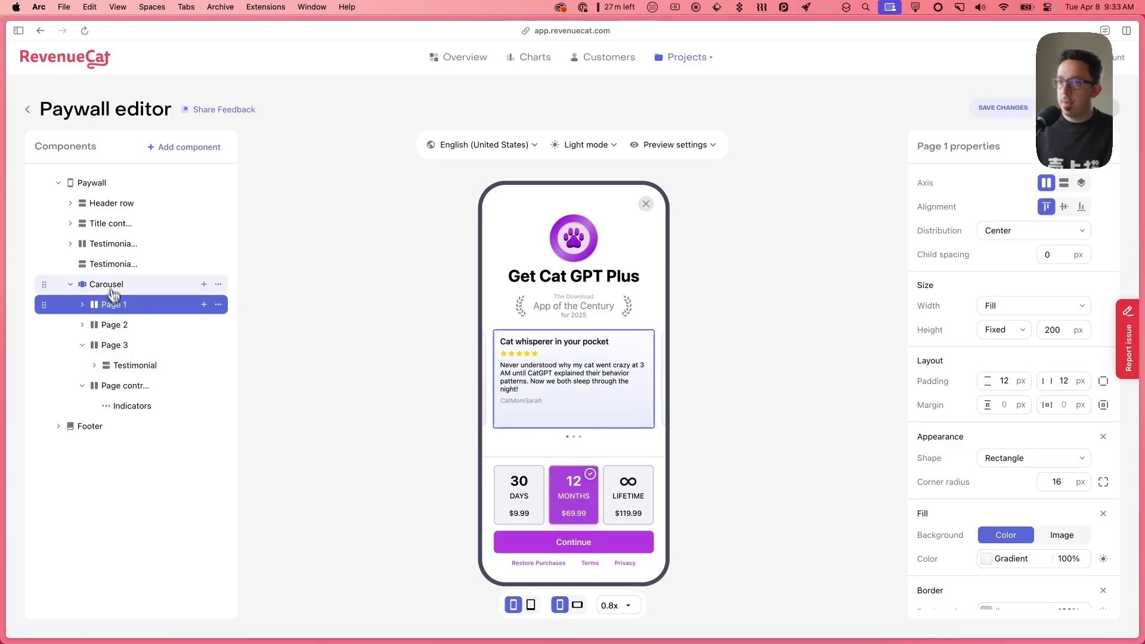
Try the carousel's page control at the top and back at the bottom, and remove and re-add it
left_click(109, 284)
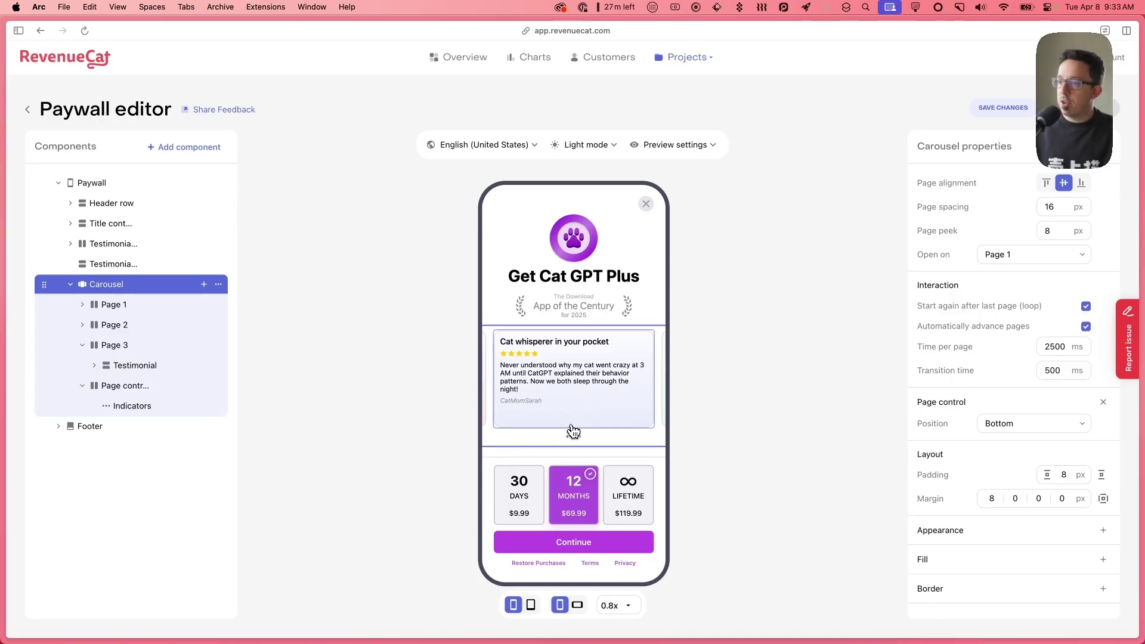
left_click(1027, 422)
left_click(994, 447)
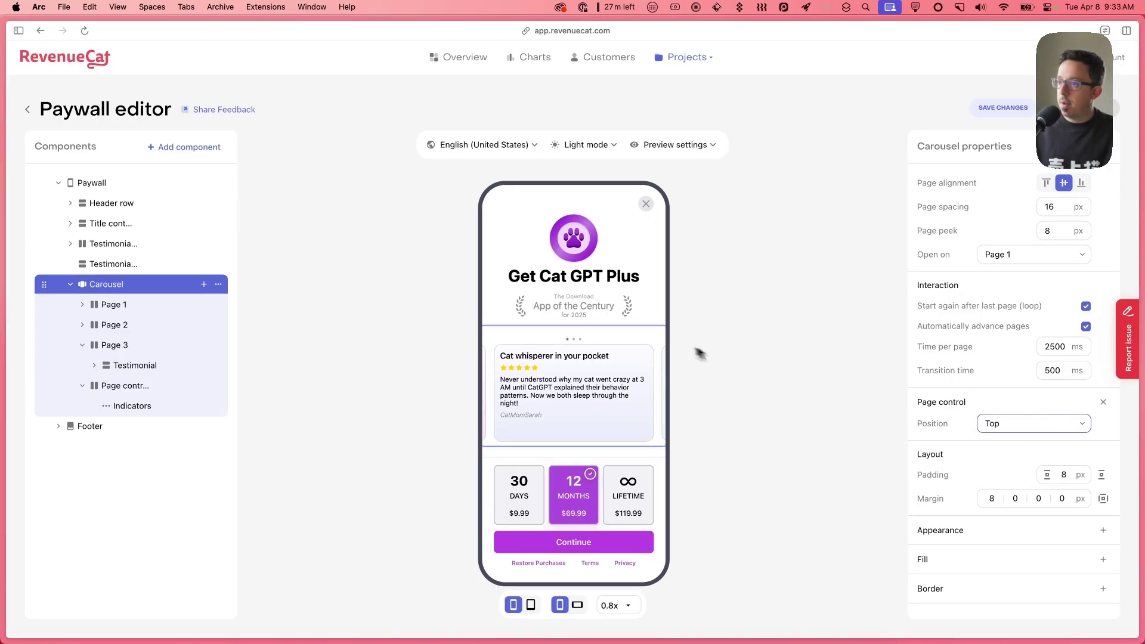
left_click(1010, 430)
left_click(1000, 467)
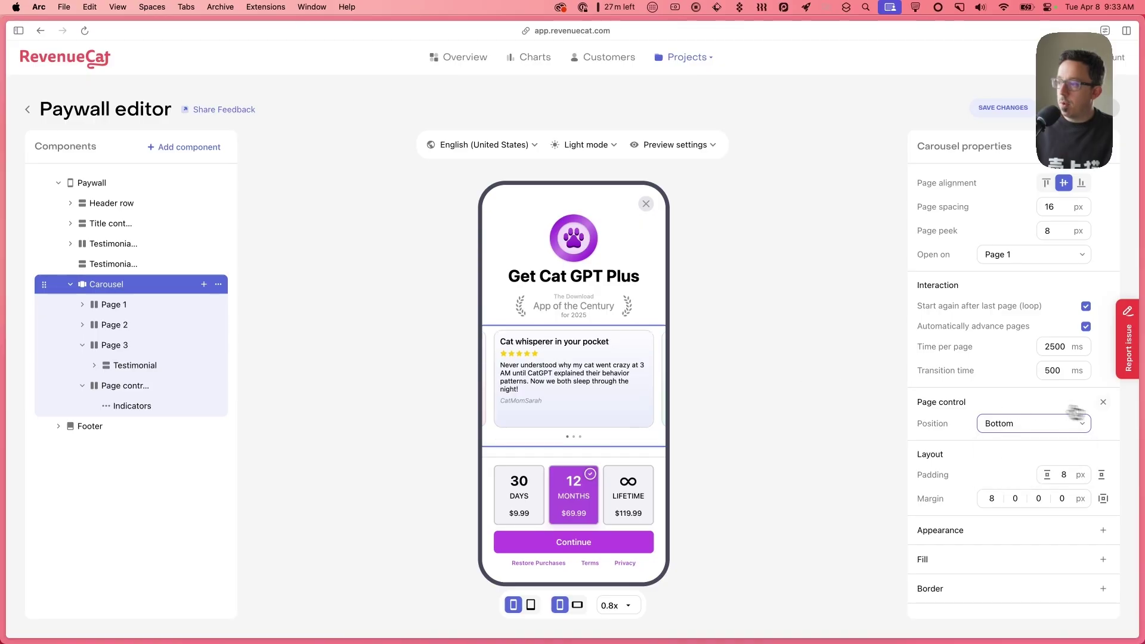
left_click(1103, 402)
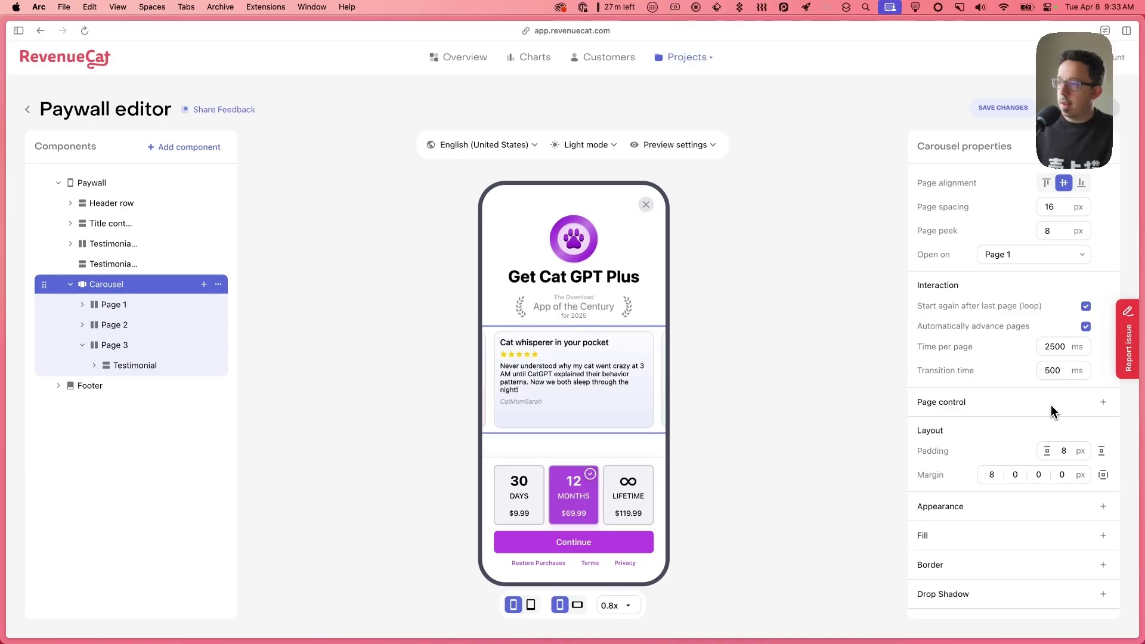
left_click(1101, 403)
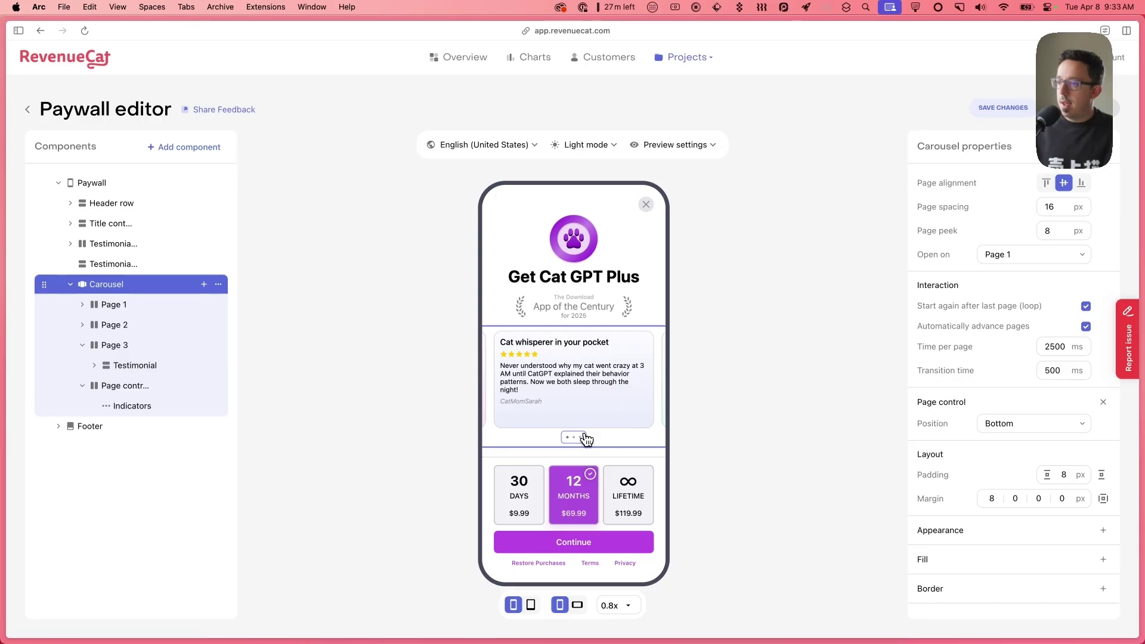
Name the paywall "Carousel Example" in the general paywall properties and save the changes
left_click(811, 285)
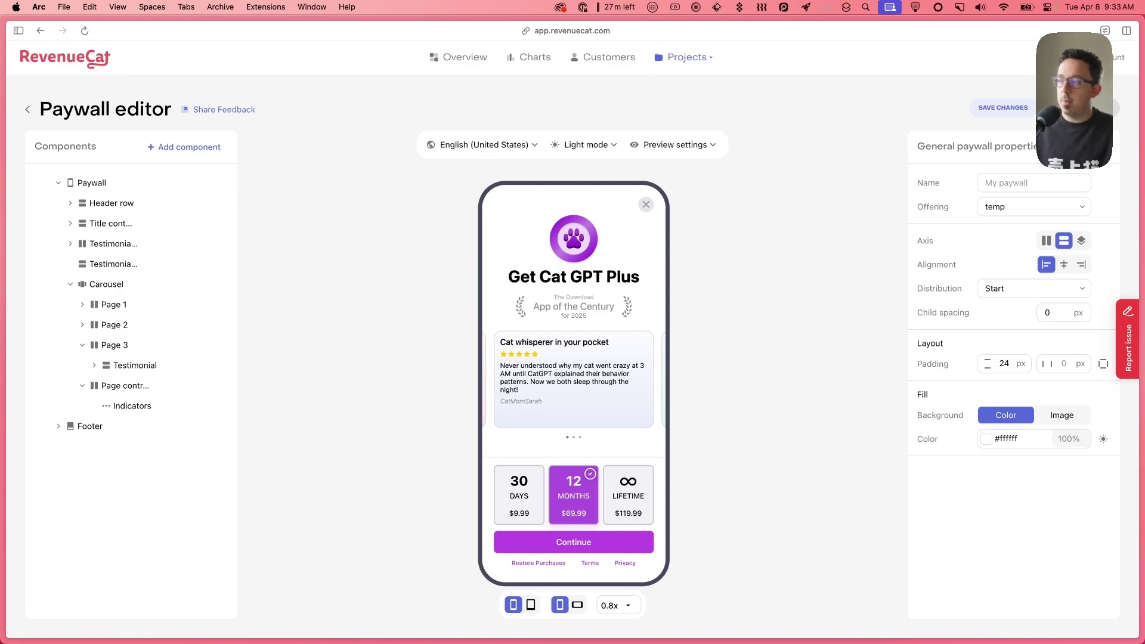
left_click(1002, 108)
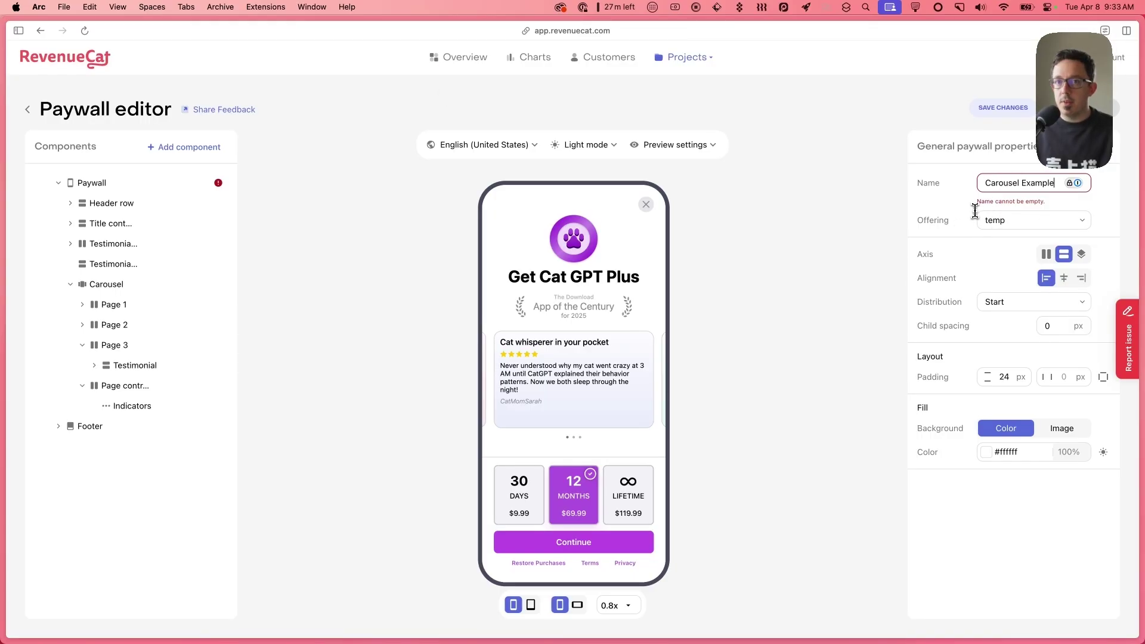
left_click(1001, 109)
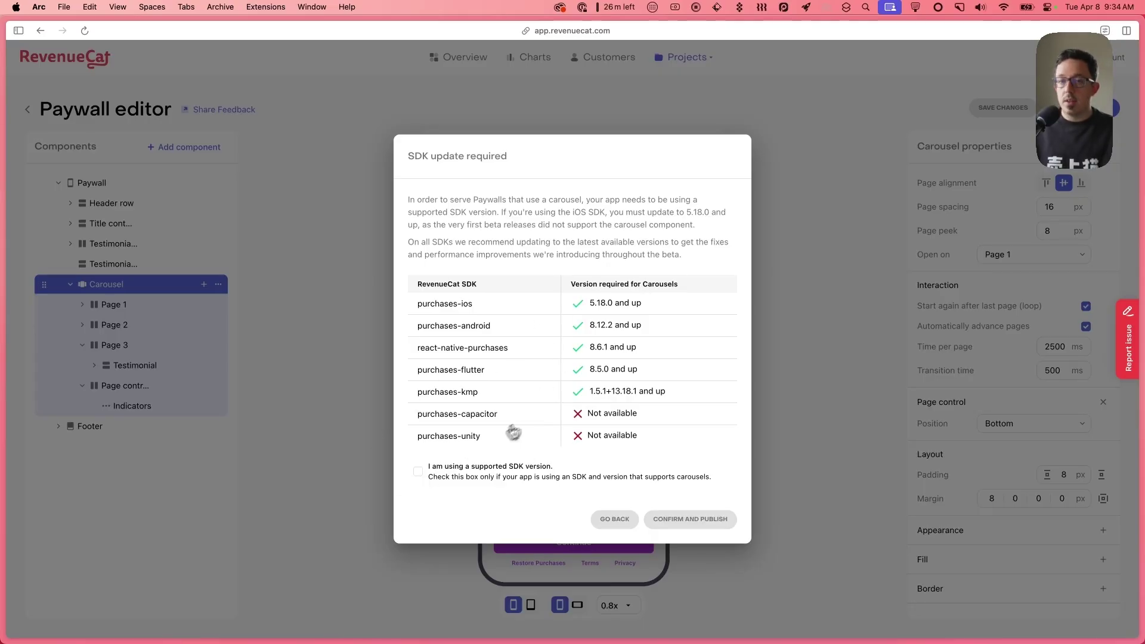
Confirm that the app uses a supported SDK version and publish the paywall
left_click(418, 472)
left_click(681, 522)
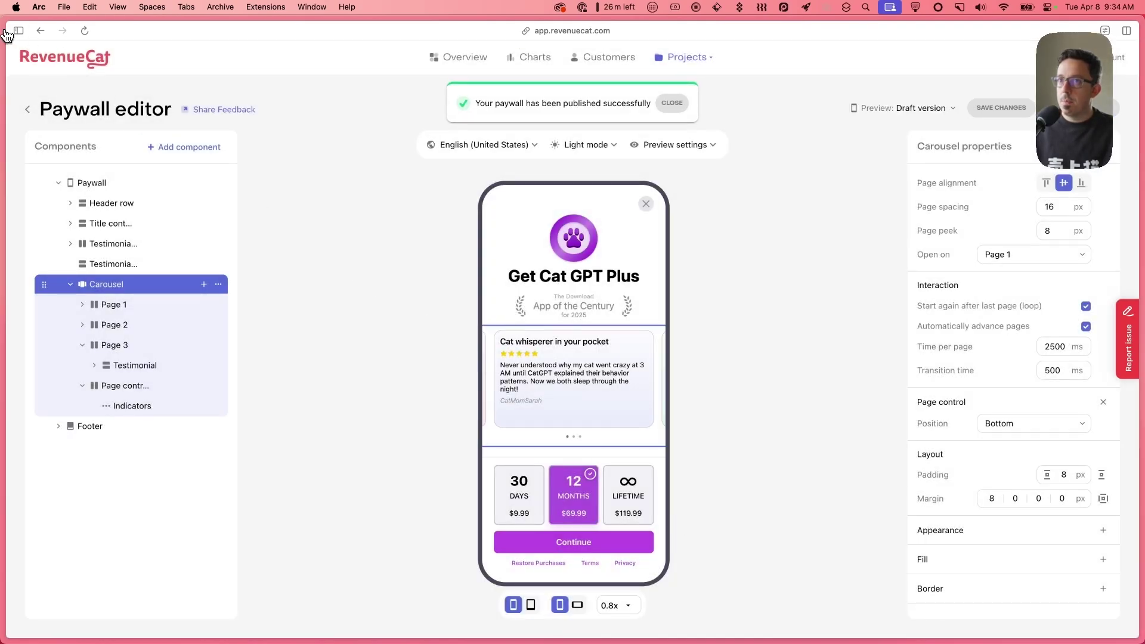
Switch to the iPhone 16 Pro simulator, launch PAW Plus and open its Get Cat GPT Plus paywall to examine the carousel
left_click(27, 32)
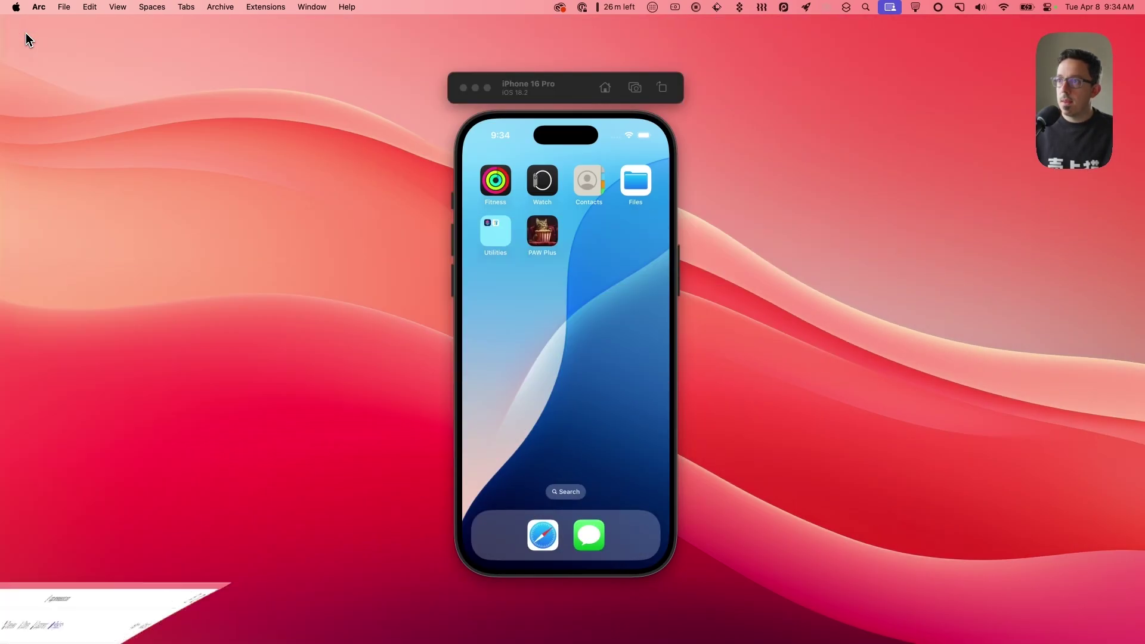
left_click(552, 81)
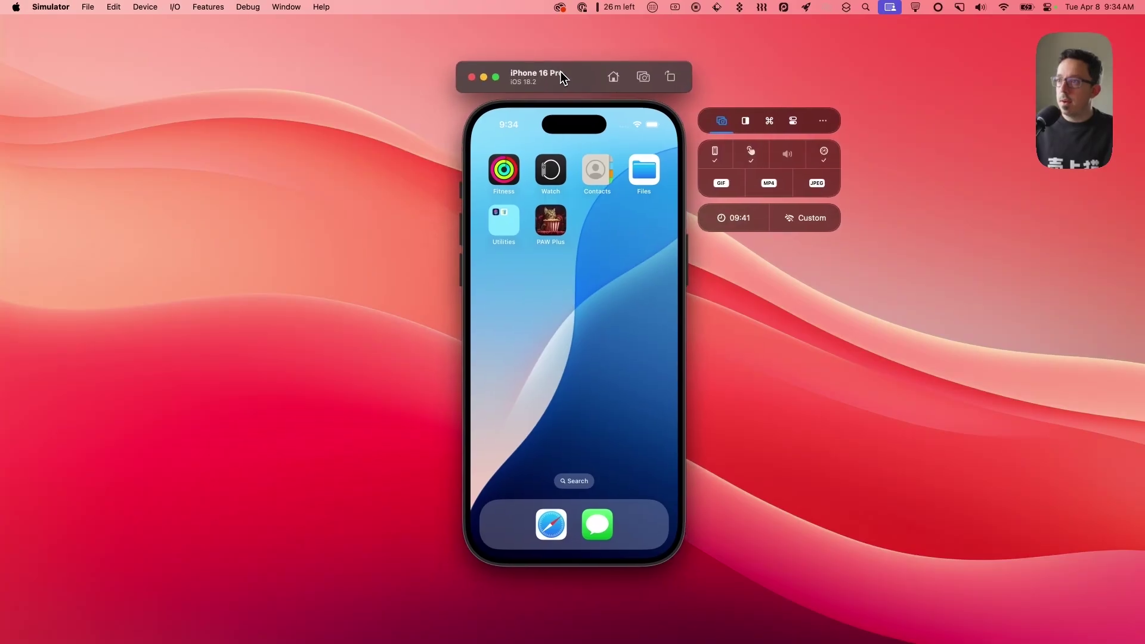
left_click(556, 231)
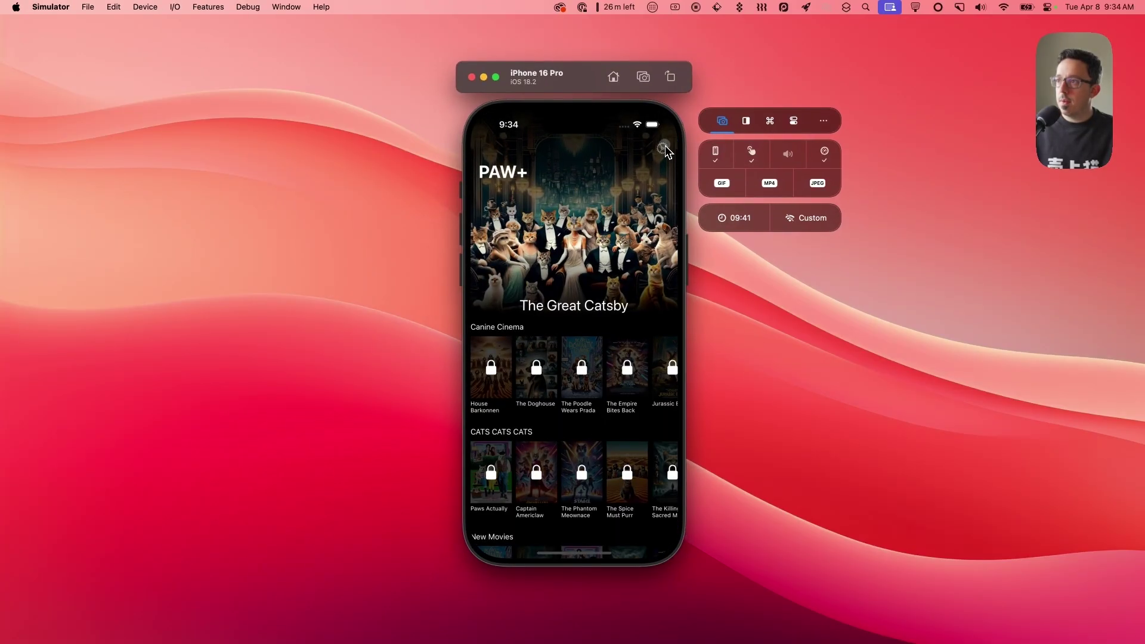
left_click(663, 149)
left_click(554, 217)
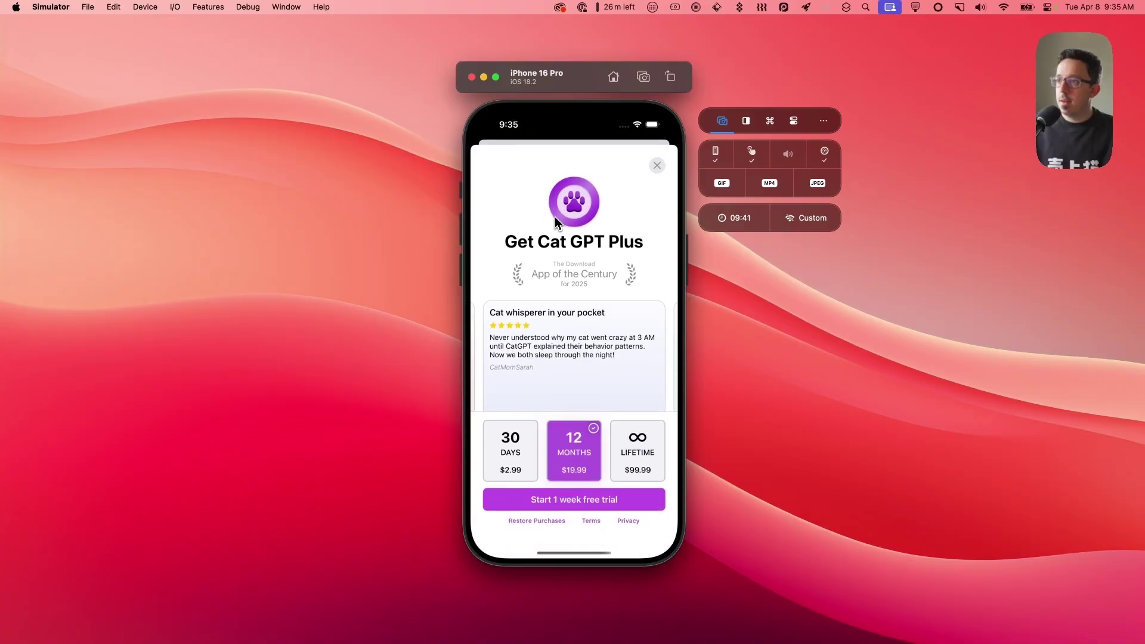
left_click_drag(644, 258, 645, 226)
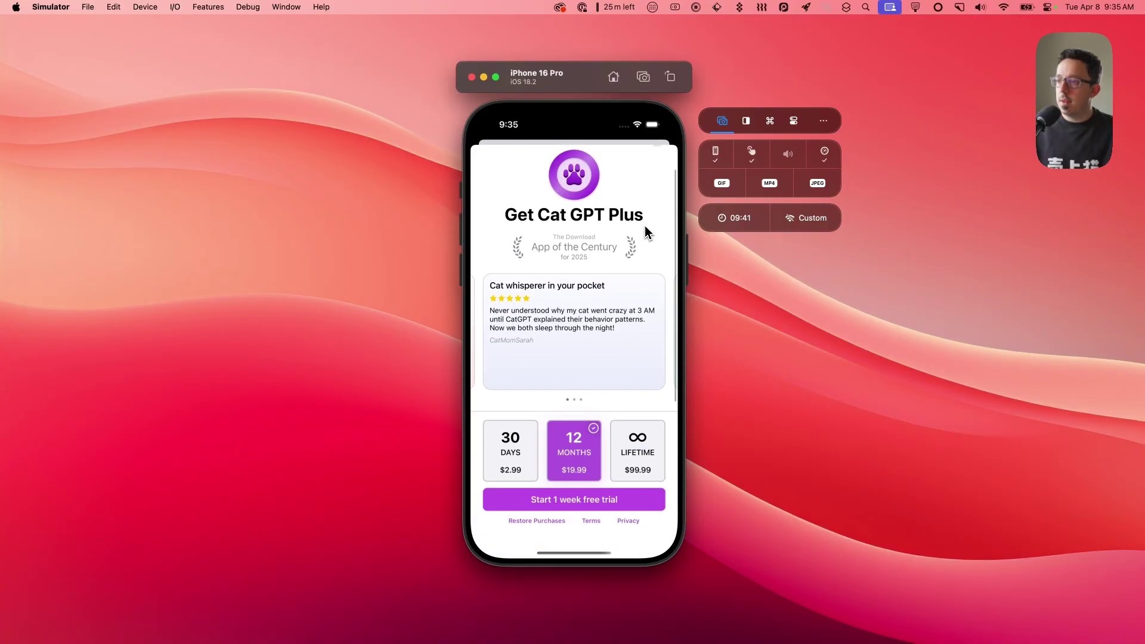